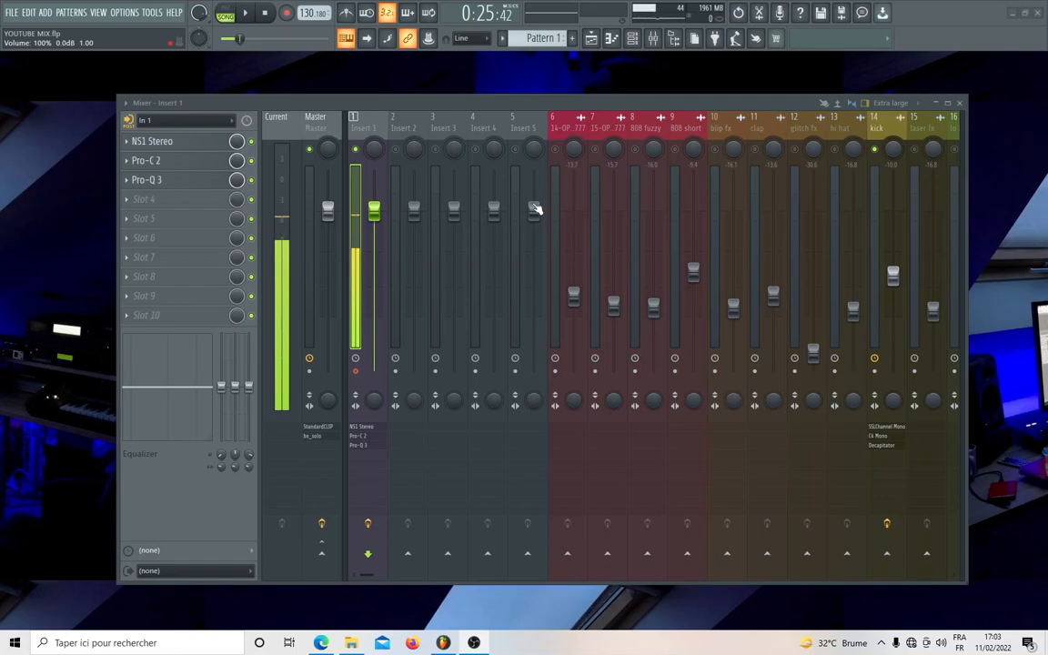
Select the kick insert in the mixer, open its SSLChannel Mono effect and narrow the mixer to uncover the plugin.
scroll(607, 133, "down", 3)
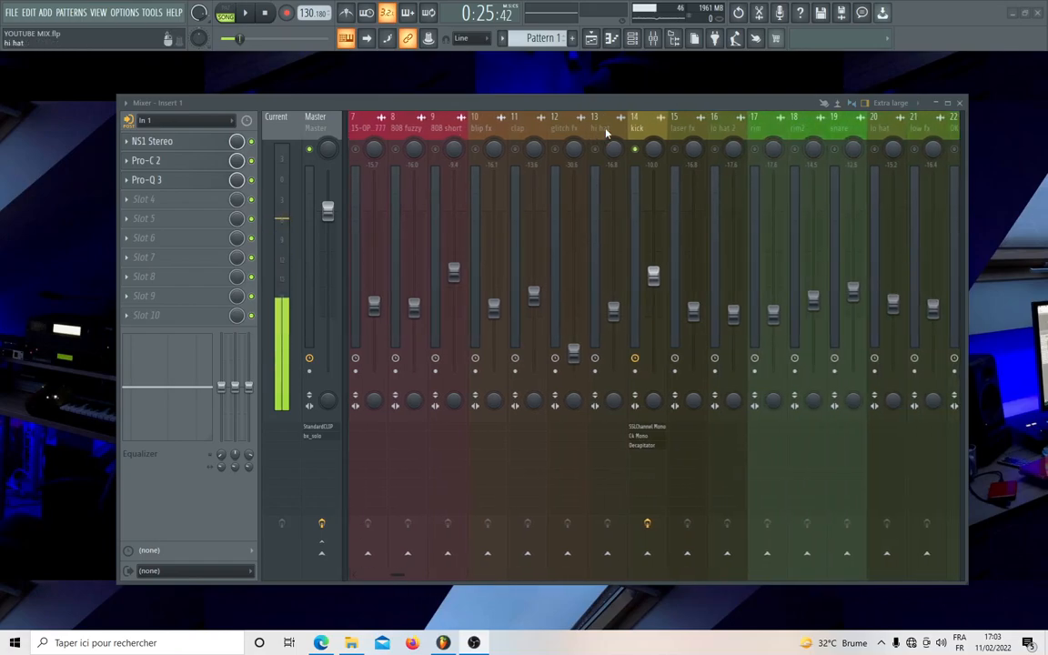
scroll(591, 130, "up", 3)
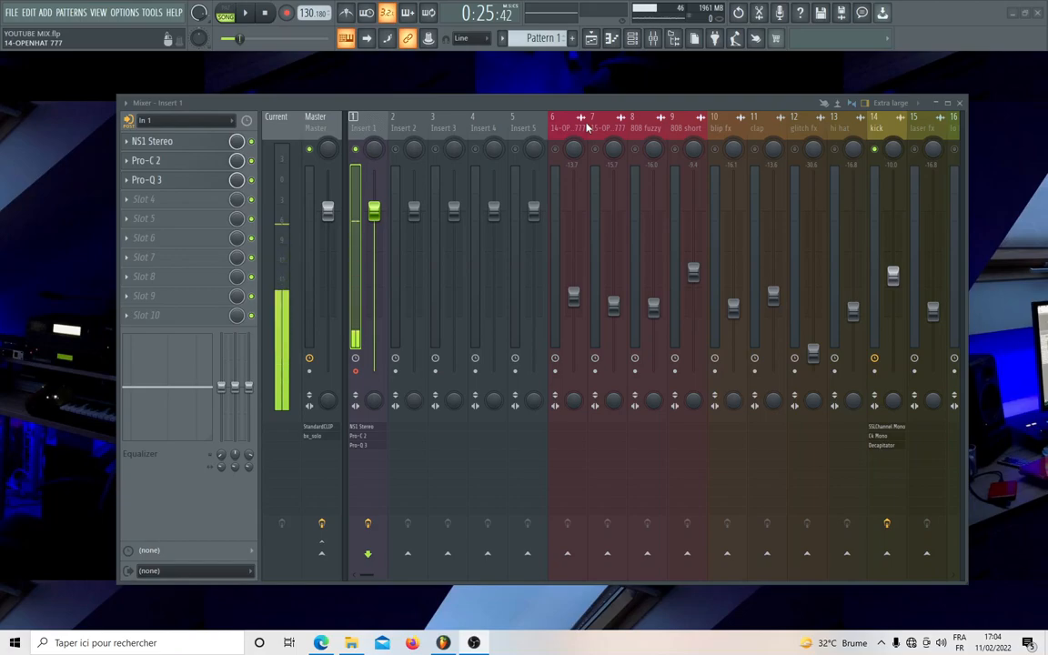
scroll(856, 131, "down", 3)
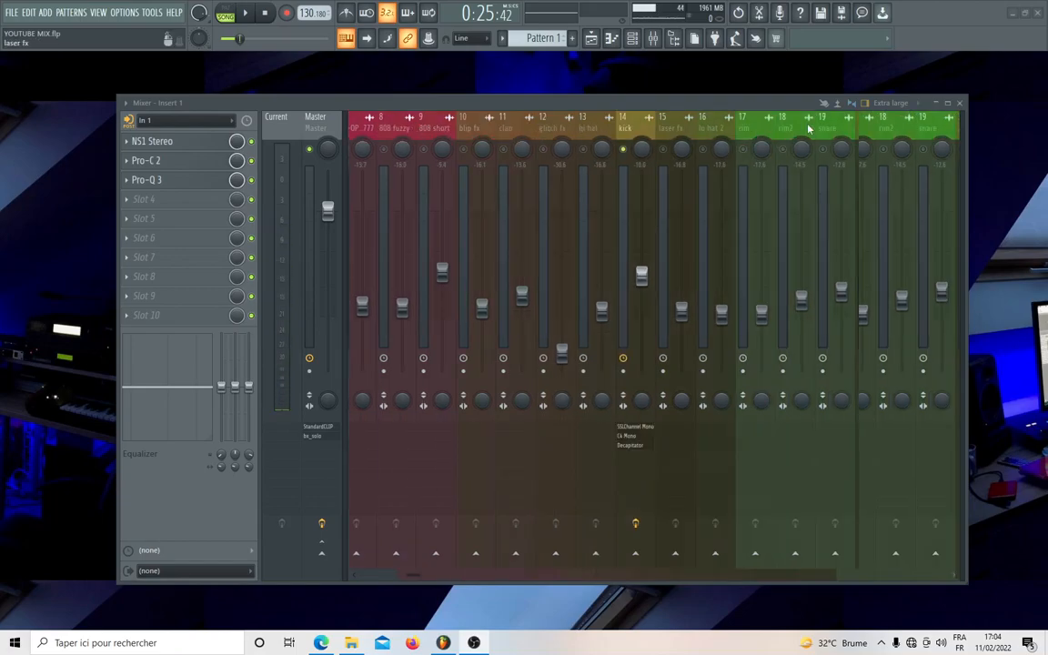
left_click(529, 132)
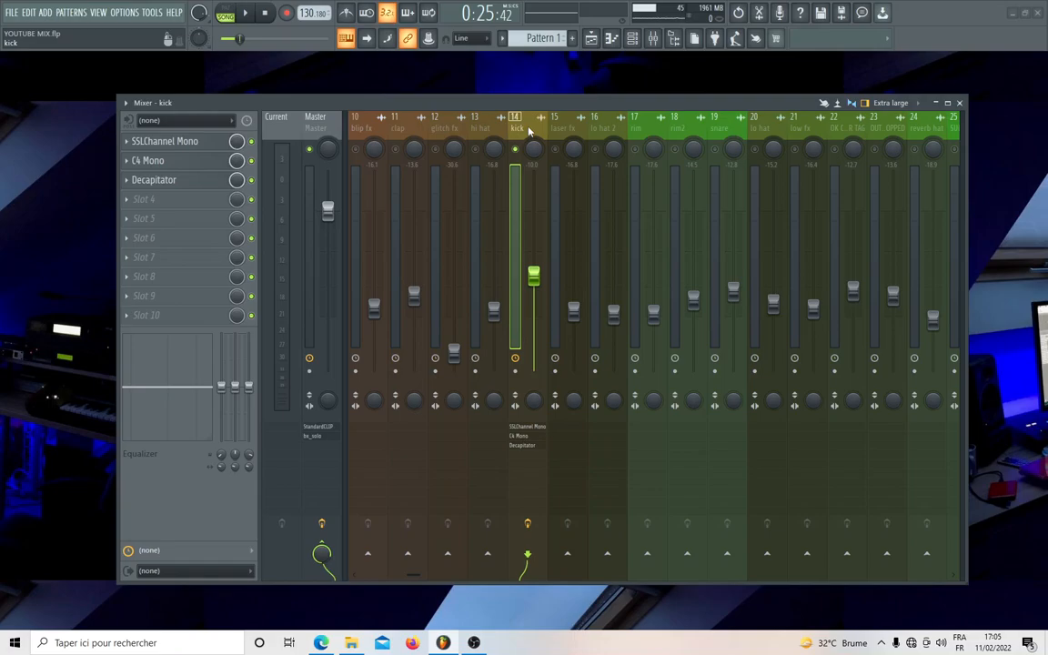
left_click(146, 142)
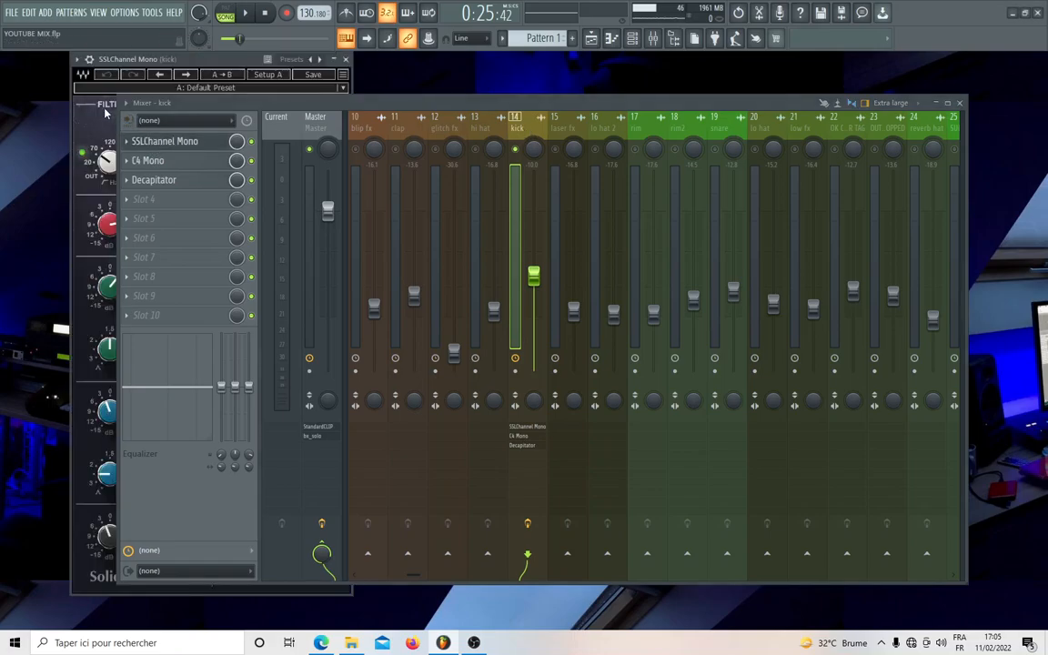
left_click_drag(128, 102, 387, 99)
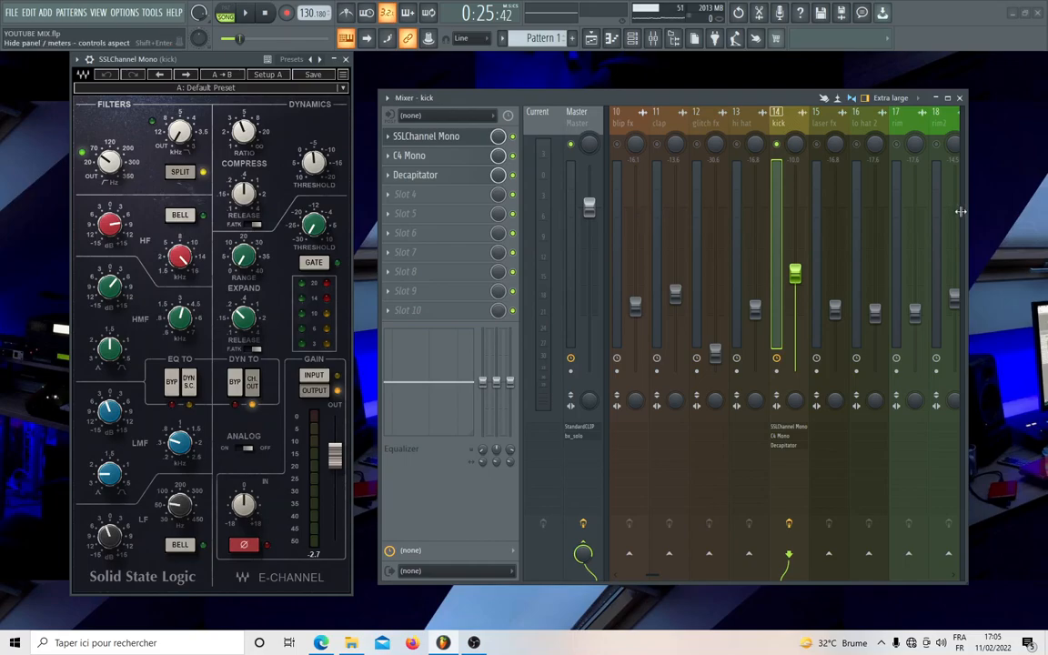
Close the SSLChannel Mono window and widen the mixer to show the inserts from Insert 1 onward.
left_click(345, 58)
left_click_drag(376, 160, 3, 160)
scroll(487, 112, "up", 3)
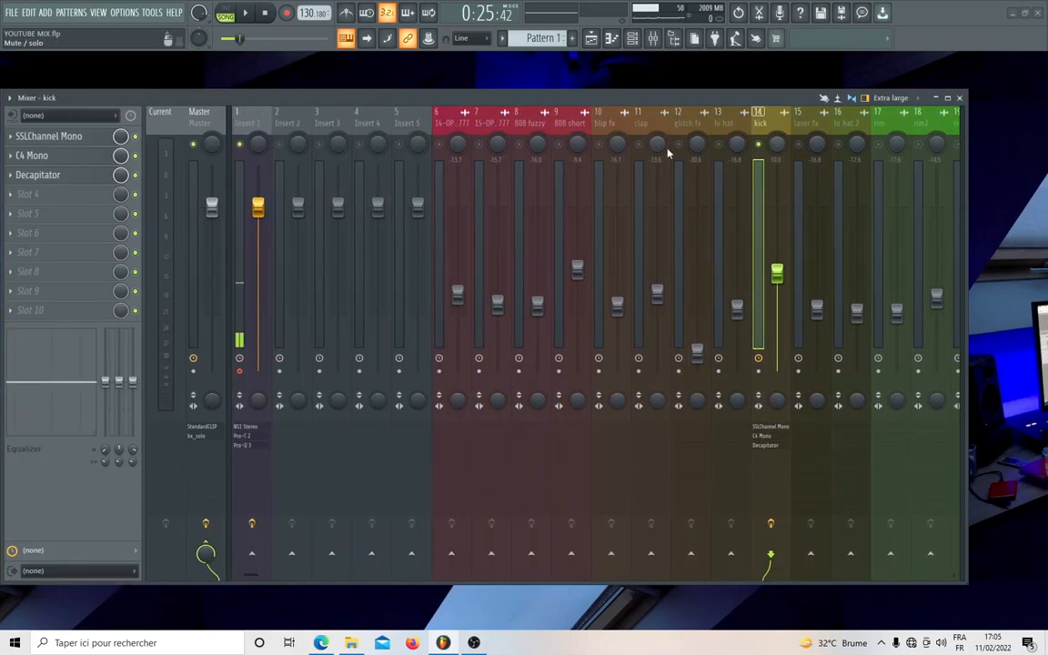
Take the kick insert out of solo and mute the 808 fuzzy, 808 short and SUB BASS inserts.
right_click(760, 146)
right_click(759, 145)
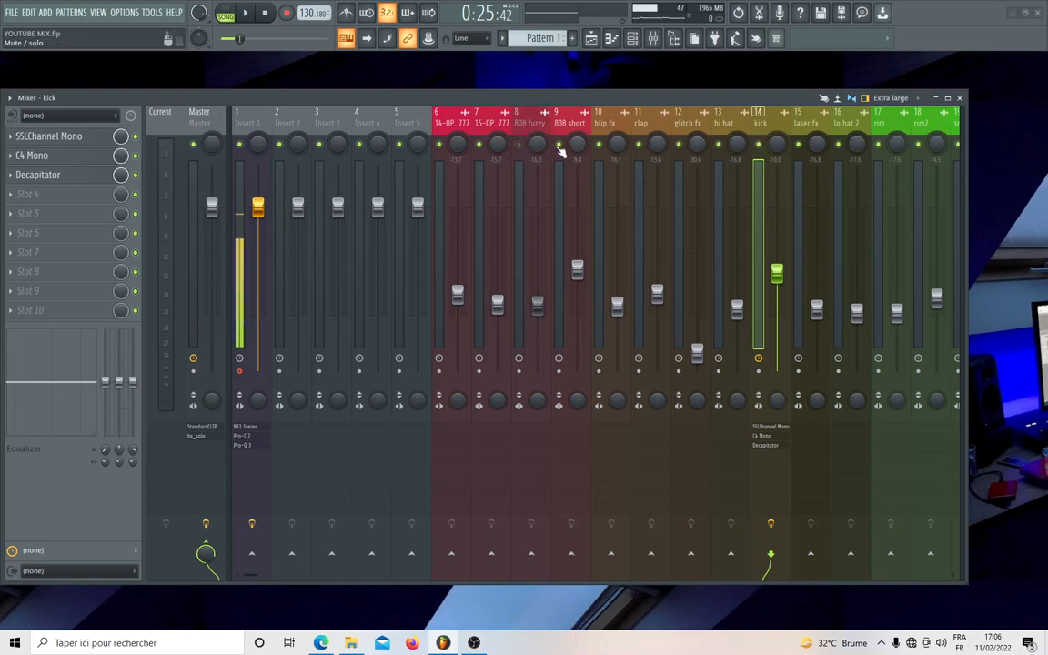
scroll(657, 134, "down", 6)
scroll(657, 134, "down", 9)
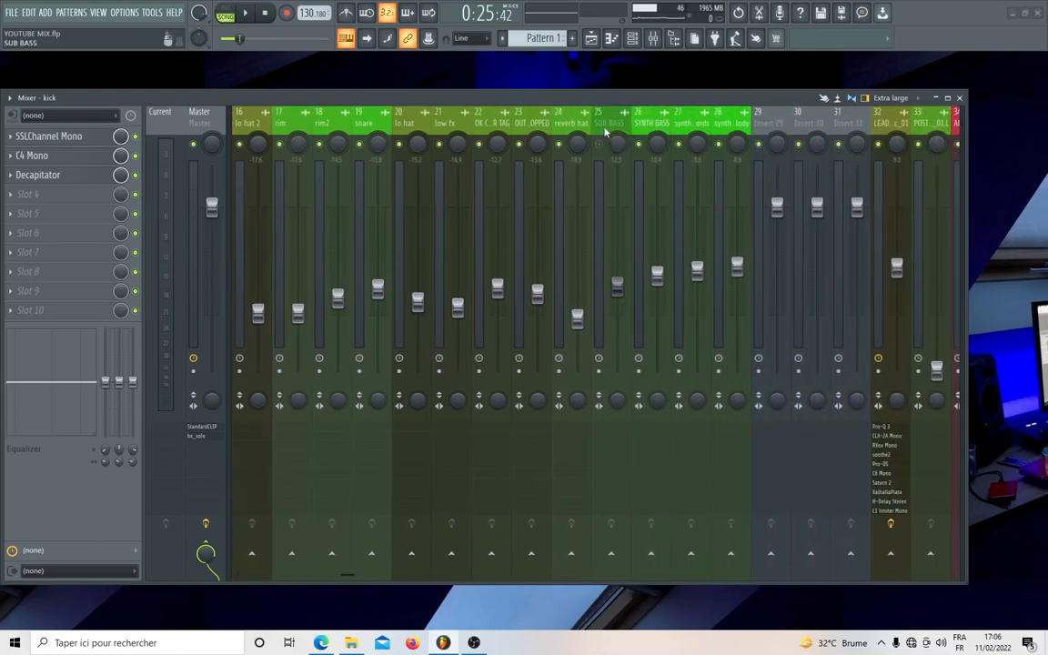
scroll(628, 131, "up", 2)
scroll(626, 131, "up", 3)
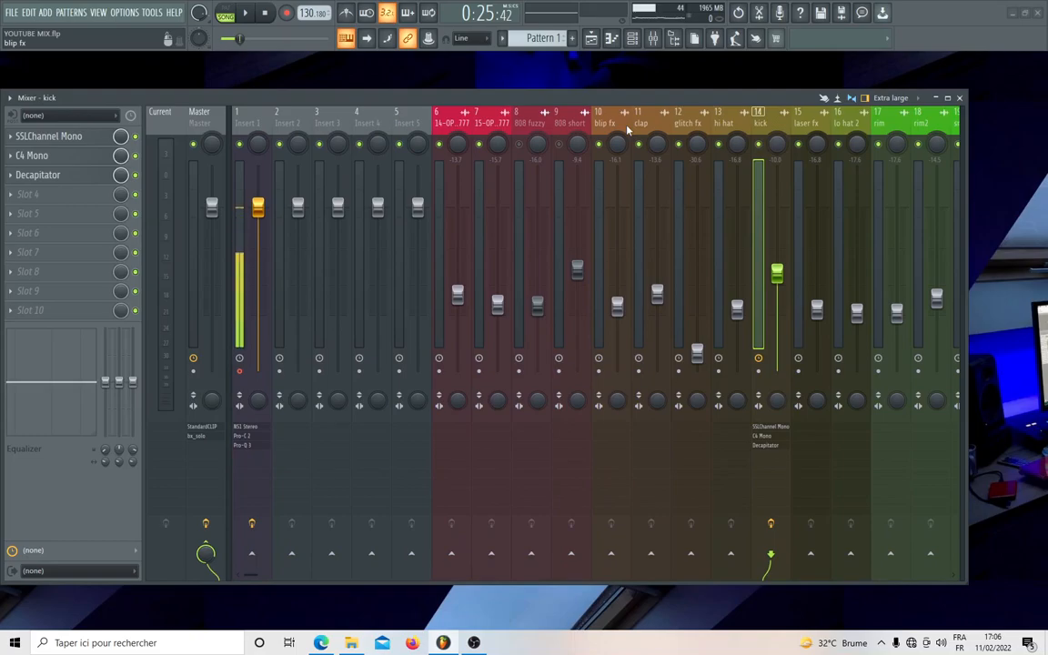
Look through the remaining mixer inserts and play the song with the bass inserts muted.
scroll(626, 131, "down", 9)
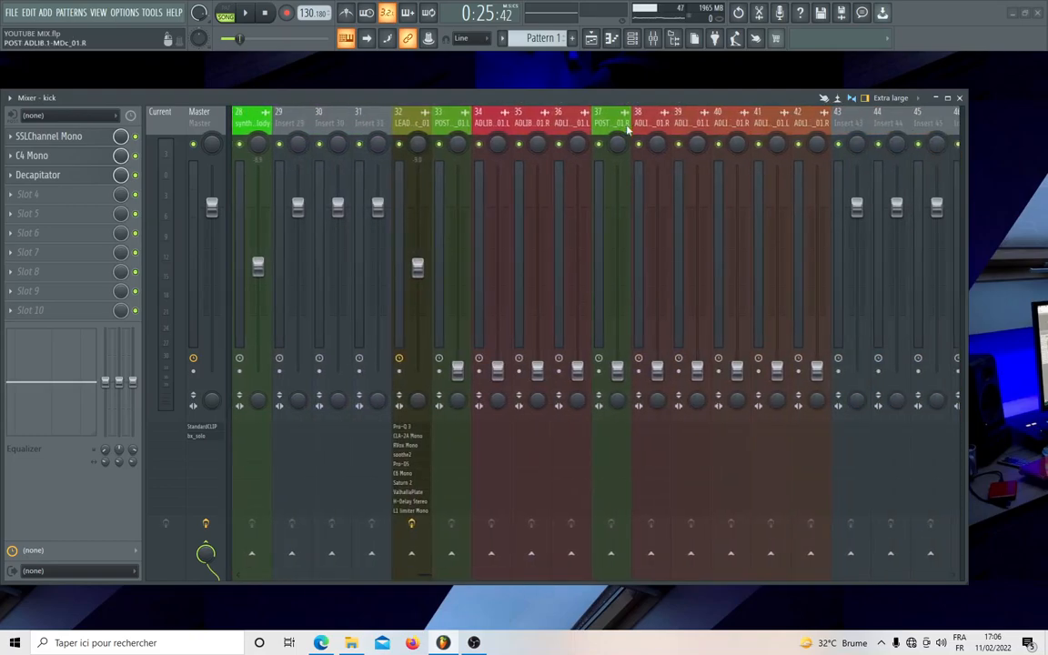
scroll(628, 131, "up", 4)
scroll(628, 131, "down", 2)
scroll(626, 131, "up", 3)
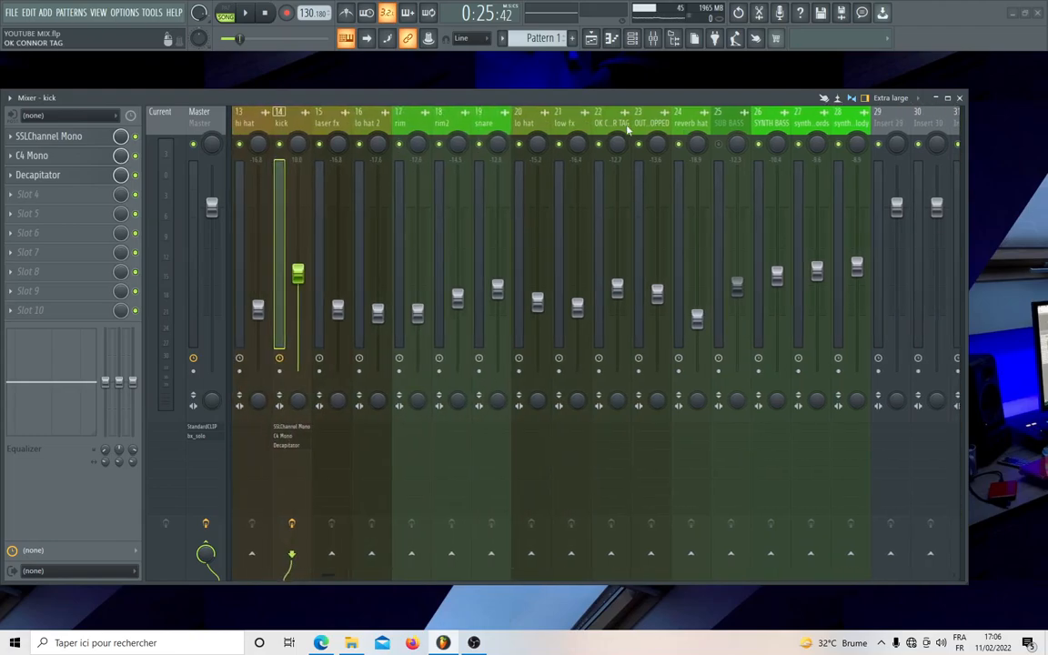
scroll(626, 131, "up", 3)
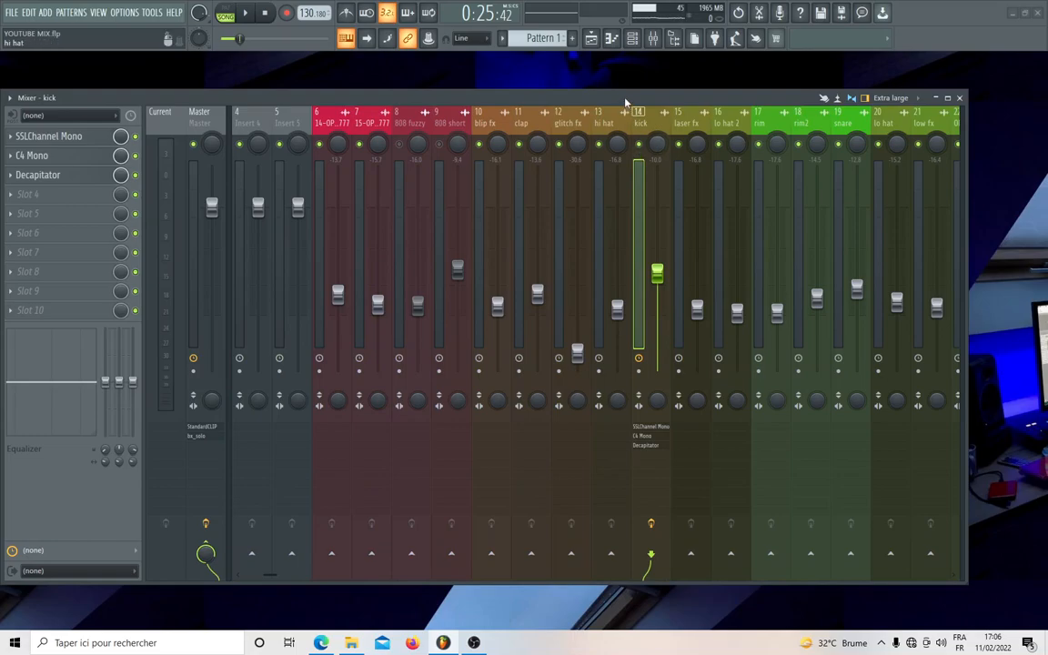
key("space")
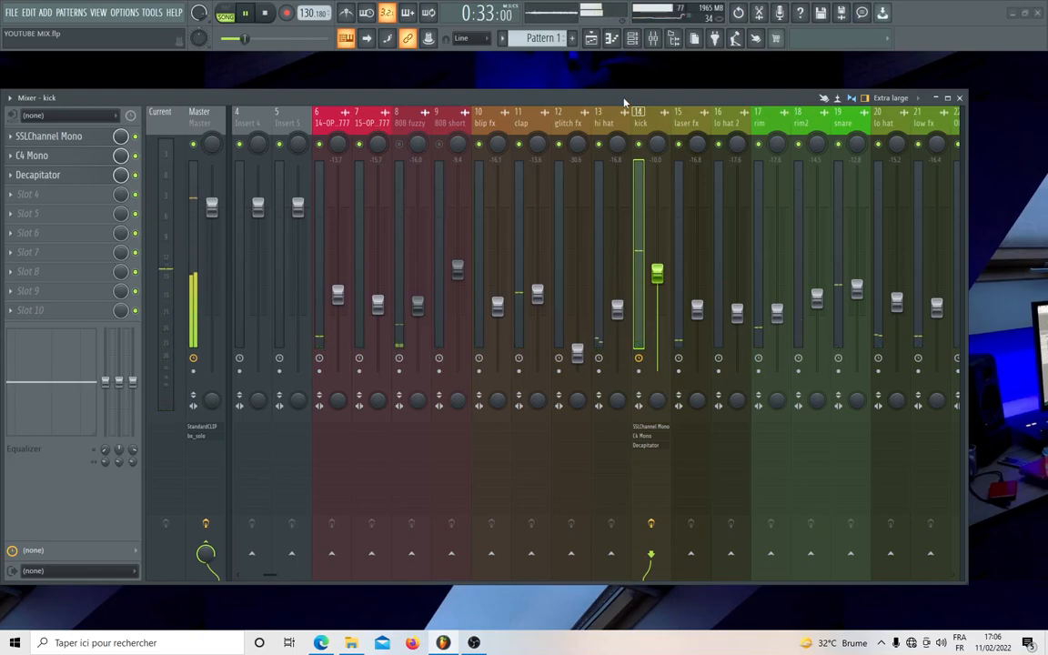
Solo the kick insert and play it back with its effects enabled.
right_click(638, 144)
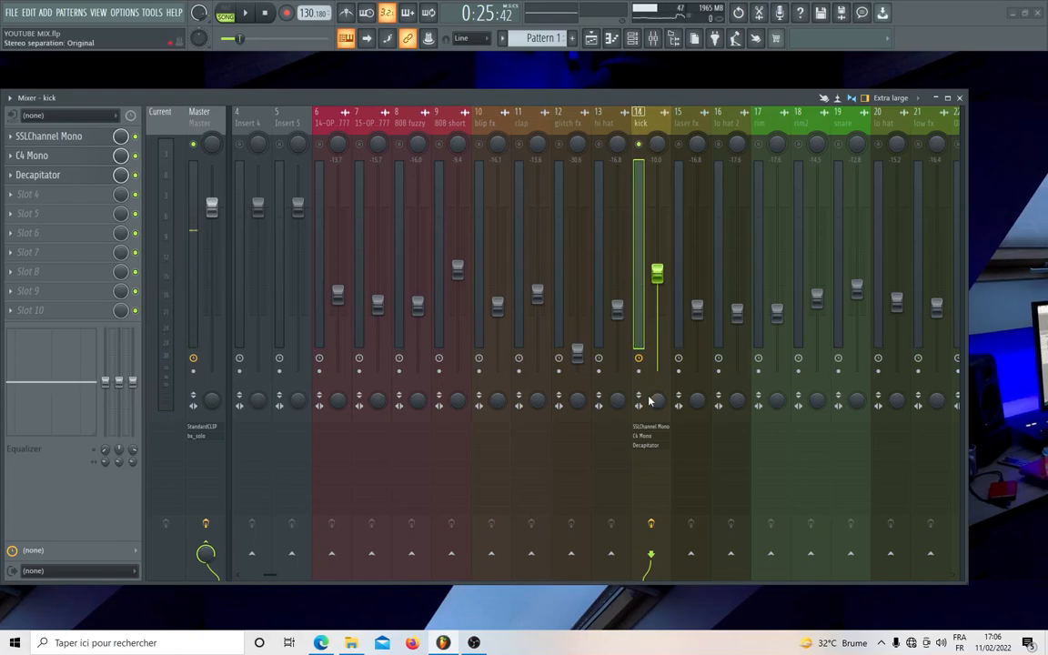
key("space")
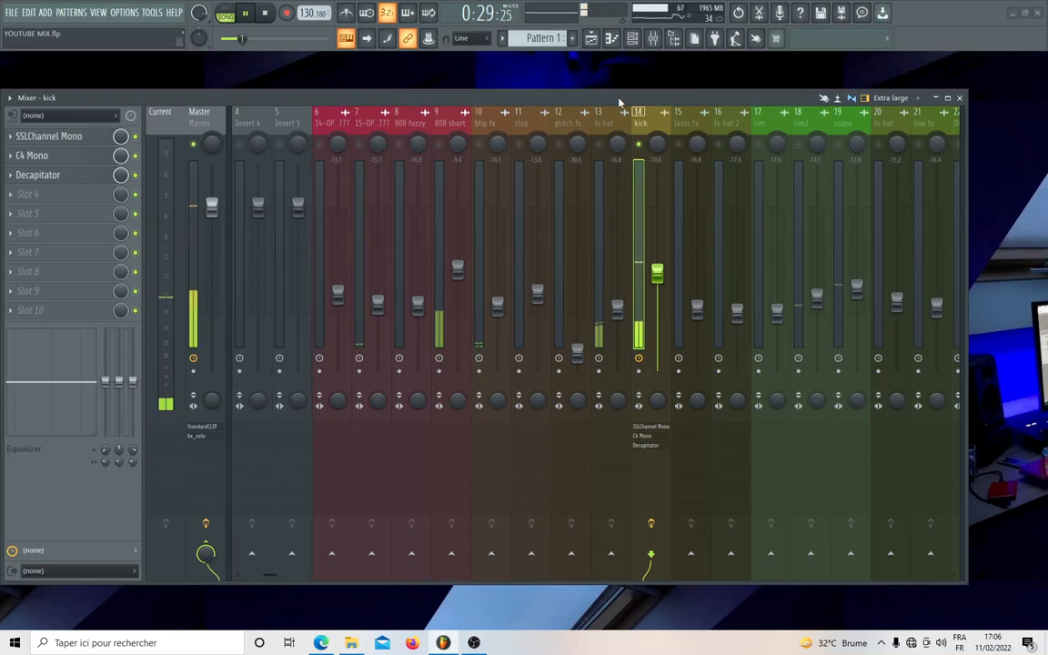
key("space")
Compare the soloed kick with its whole effects chain bypassed and enabled, leaving the effects enabled.
left_click(656, 526)
key("space")
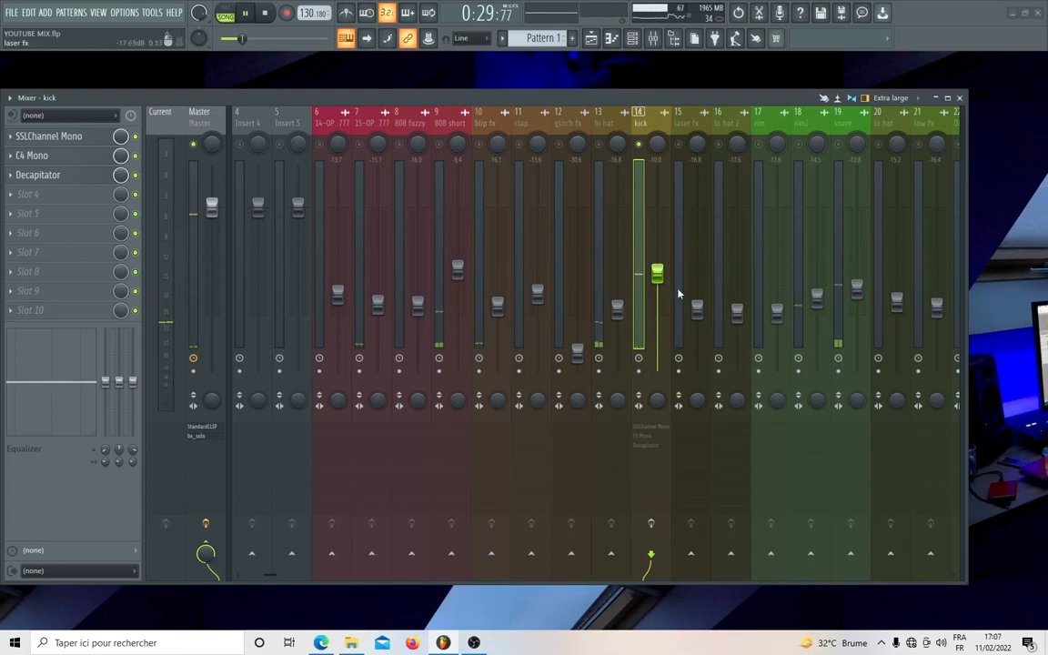
key("space")
key("space")
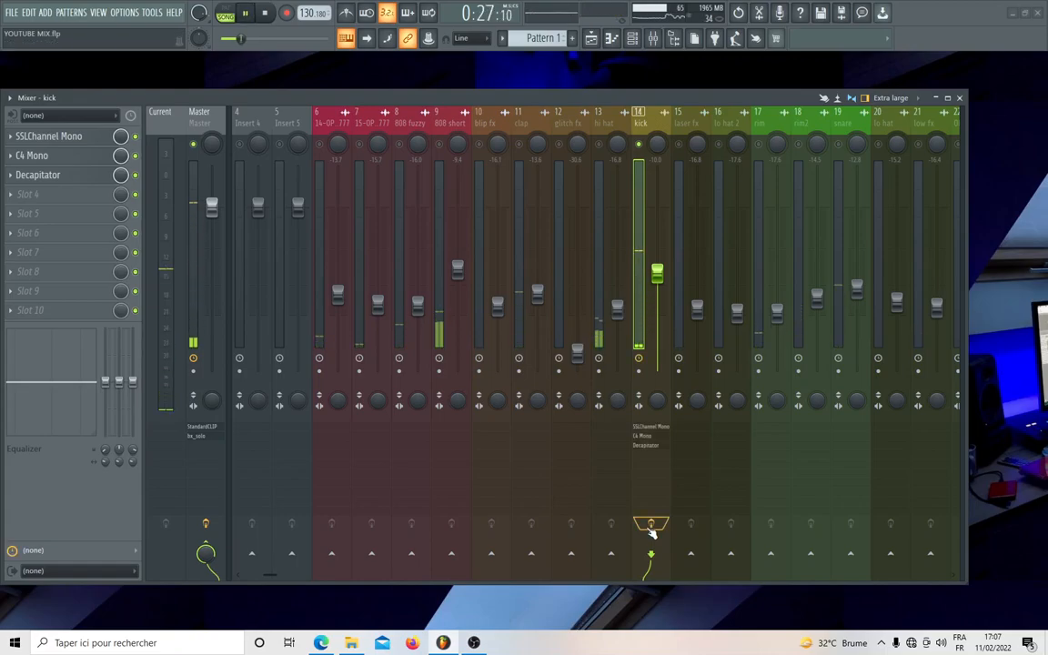
key("space")
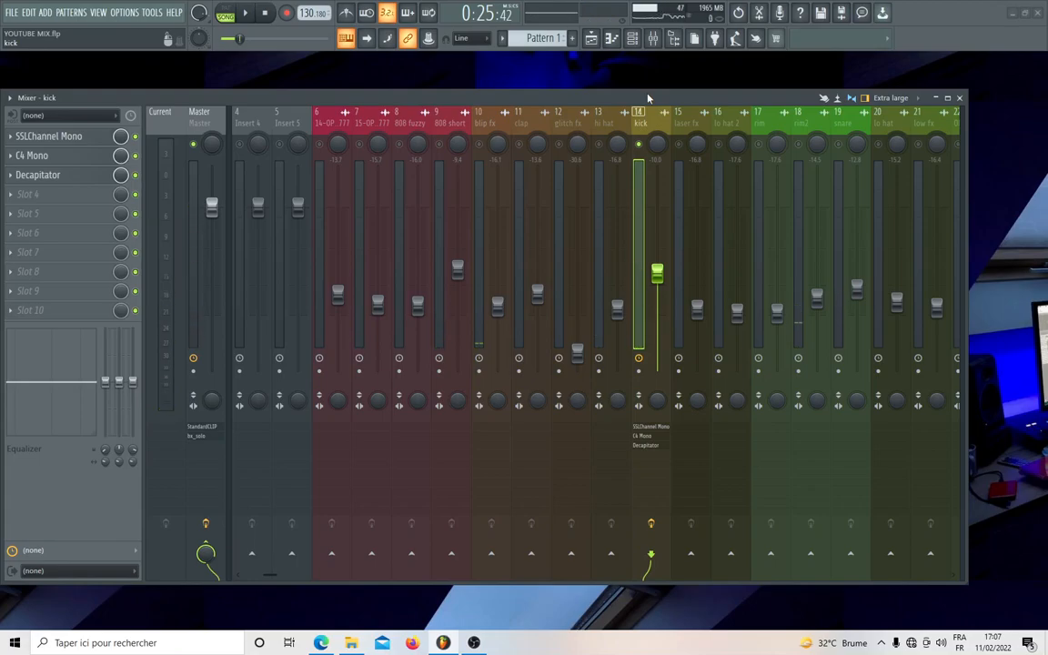
left_click(652, 523)
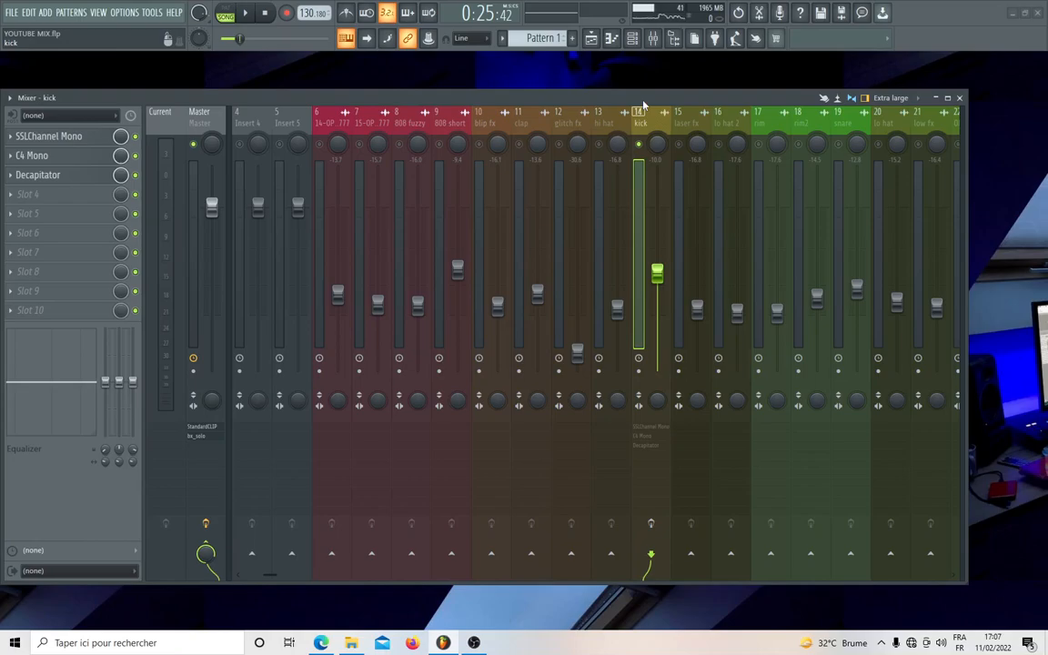
left_click(652, 523)
Move the mixer aside and open the kick's SSLChannel Mono effect in the free space next to it.
left_click_drag(349, 100, 472, 175)
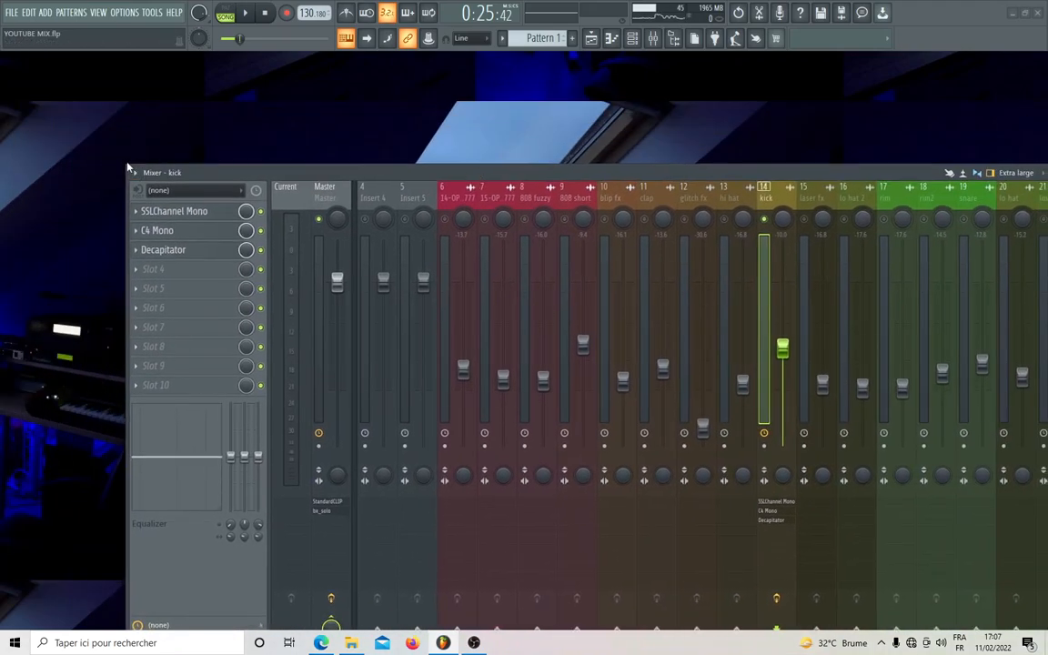
left_click_drag(132, 172, 449, 181)
left_click_drag(578, 173, 574, 130)
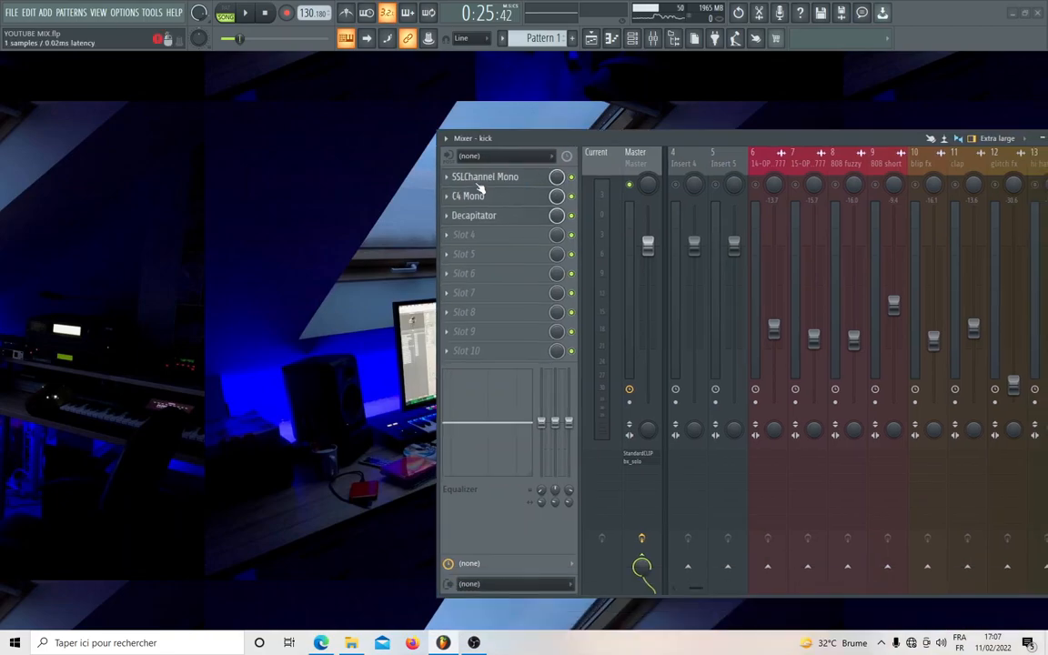
left_click(485, 178)
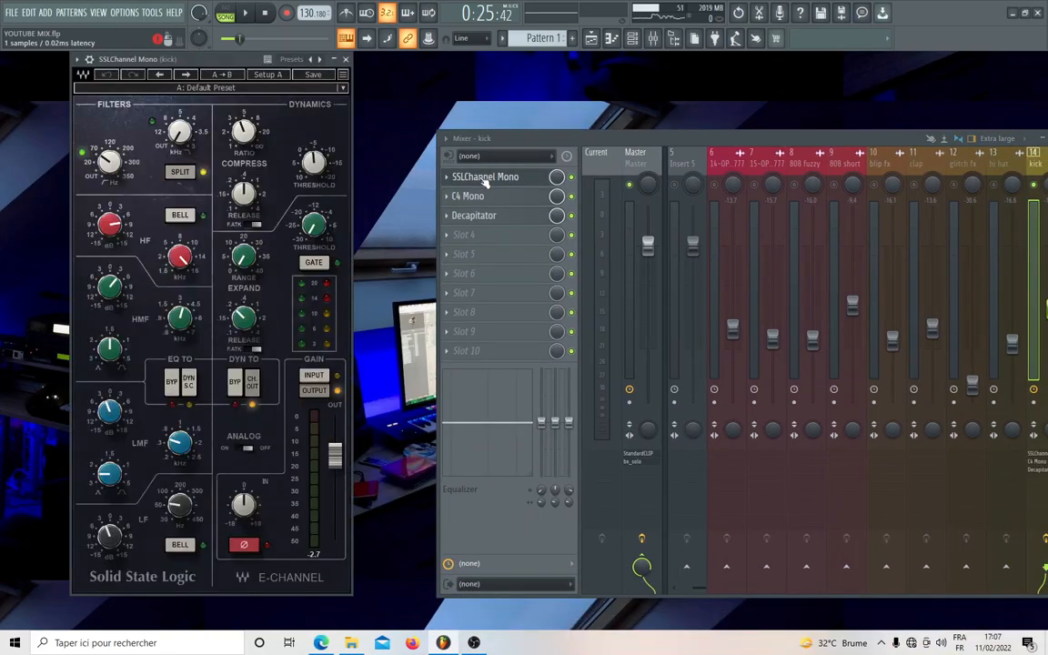
left_click_drag(183, 63, 189, 72)
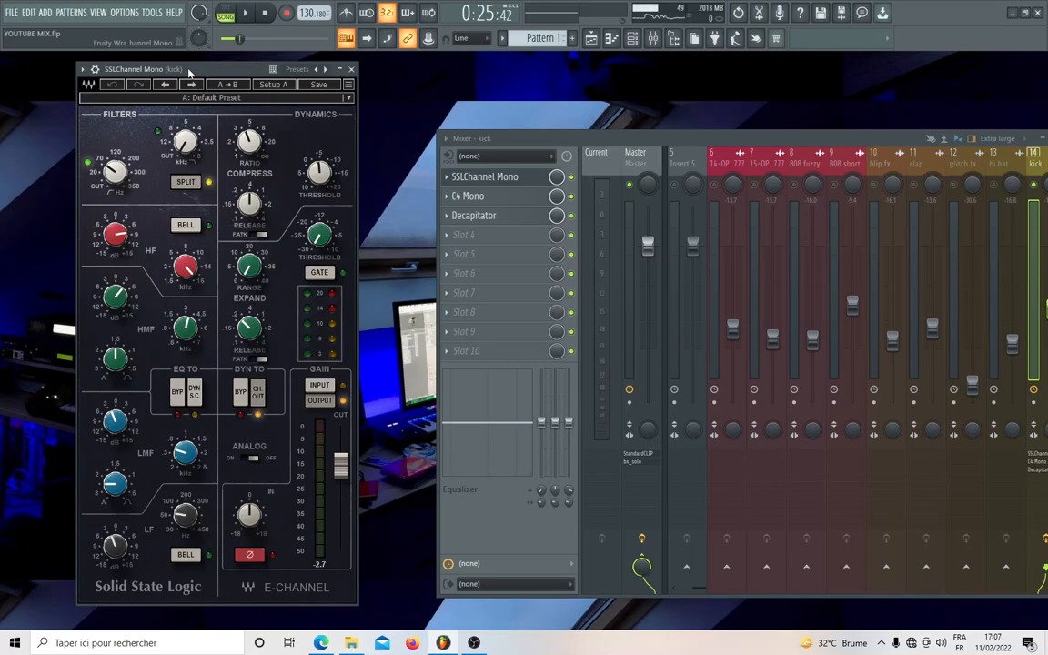
Set the LMF band's Q to 2 in the kick's SSLChannel Mono.
mouse_move(185, 150)
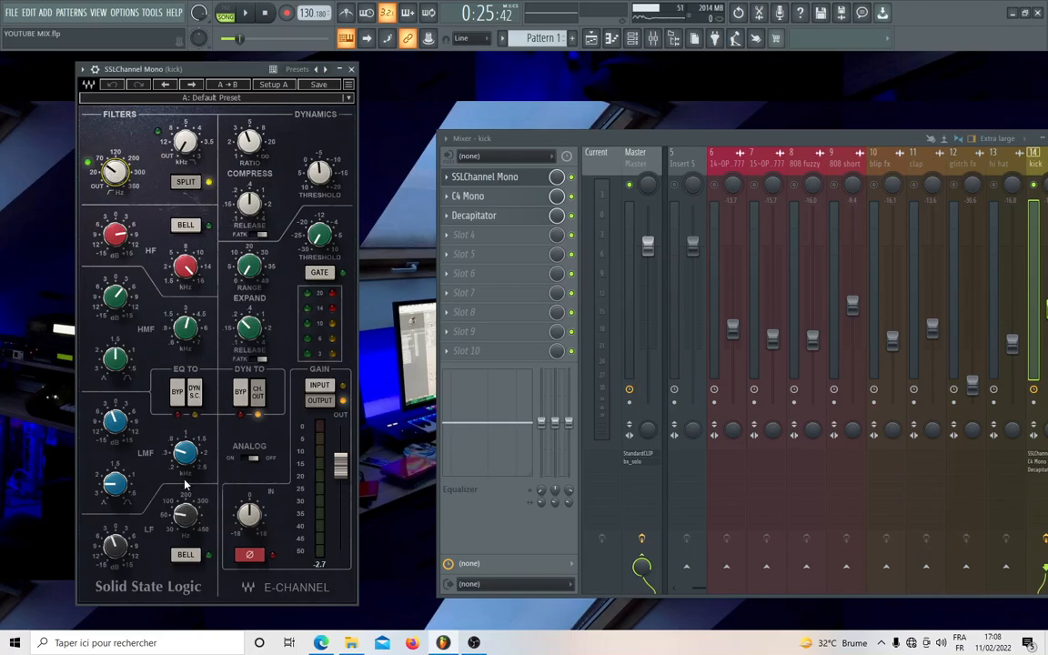
left_click(182, 453)
left_click(105, 488)
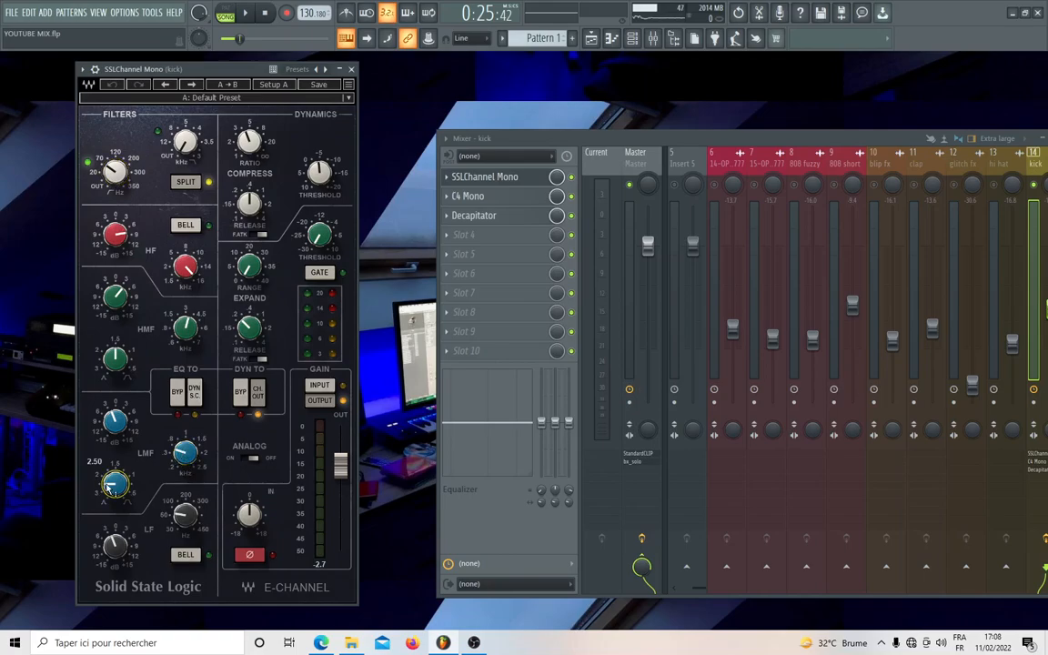
double_click(107, 487)
type("2")
key("Return")
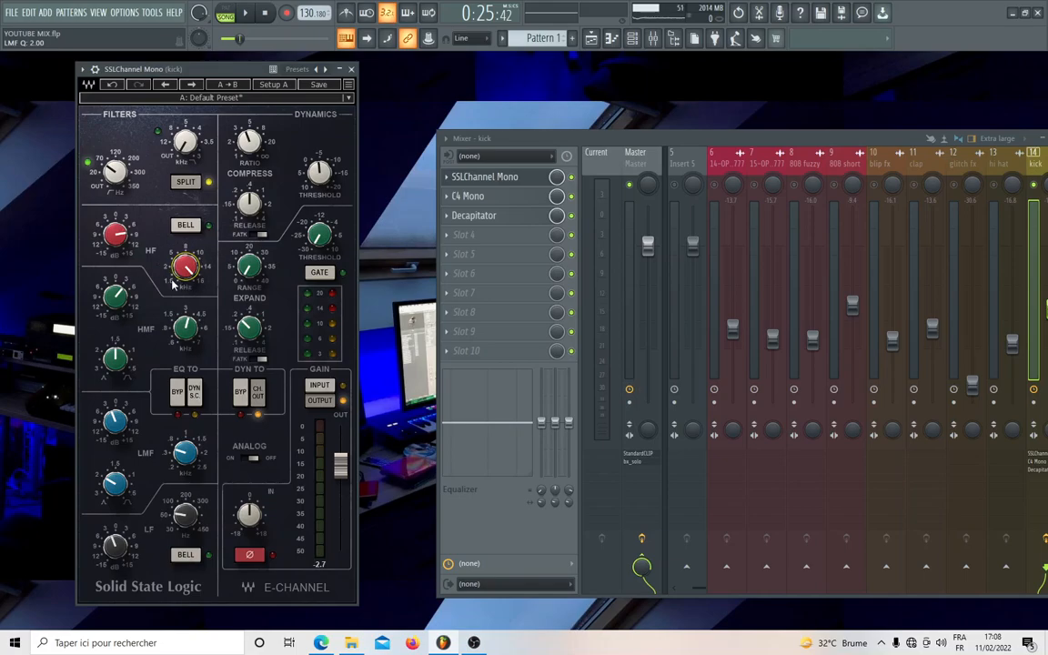
Examine the SSLChannel Mono's HF and LF bands, compressor ratio and threshold, and low-end filter setting.
mouse_move(189, 274)
mouse_move(116, 234)
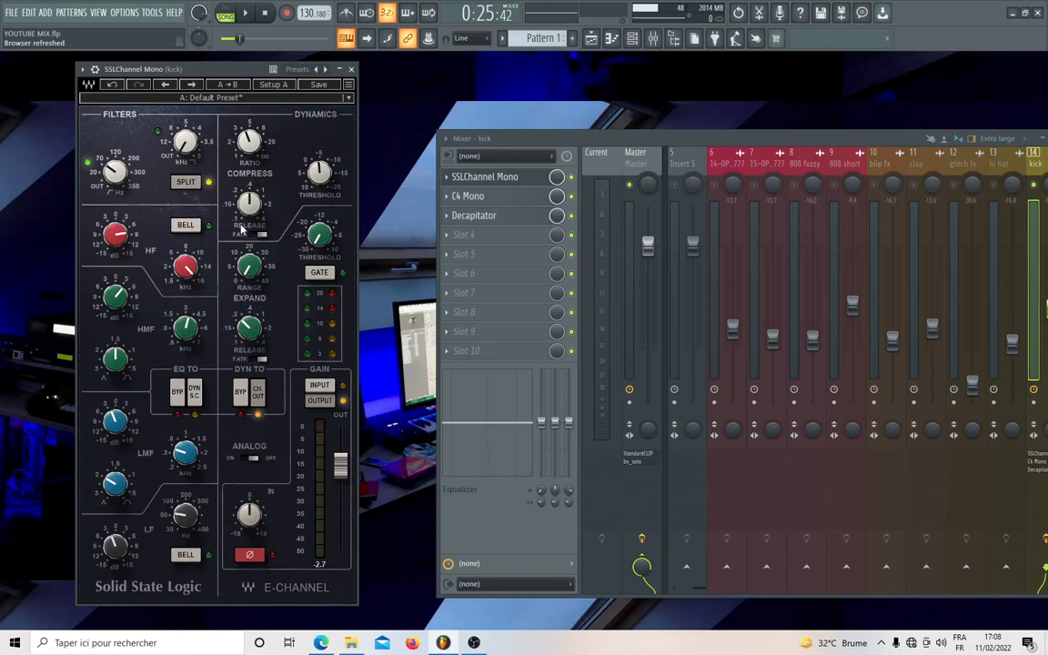
mouse_move(248, 142)
mouse_move(321, 179)
mouse_move(184, 515)
left_click(108, 169)
left_click(114, 544)
mouse_move(119, 559)
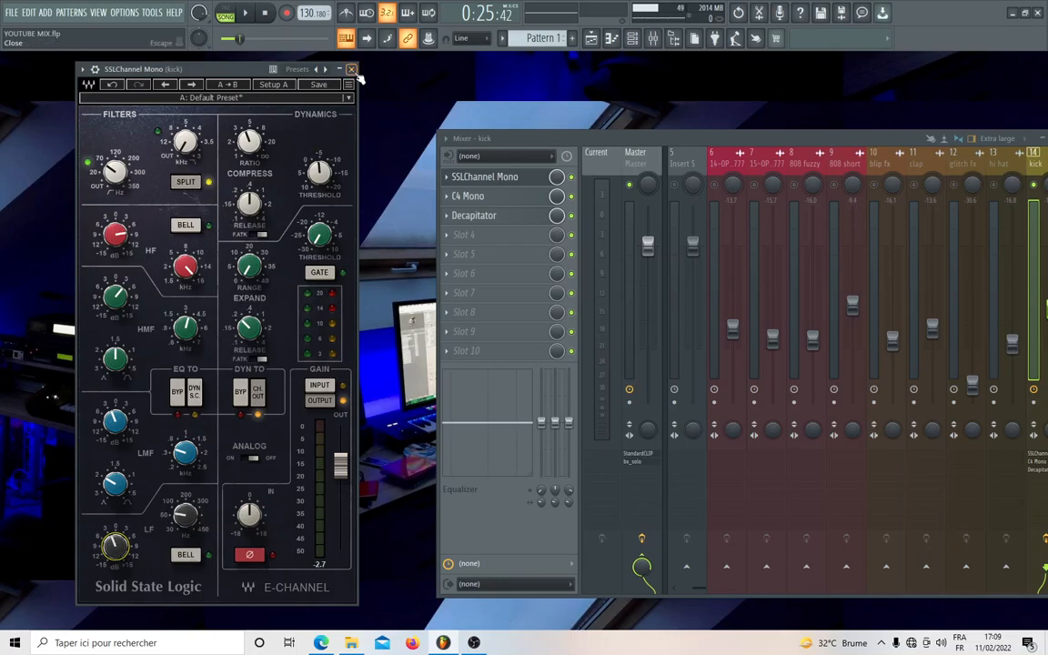
Replace the SSLChannel Mono window with the kick's C4 Mono, examine its four-band settings and close it.
left_click(351, 69)
left_click(480, 198)
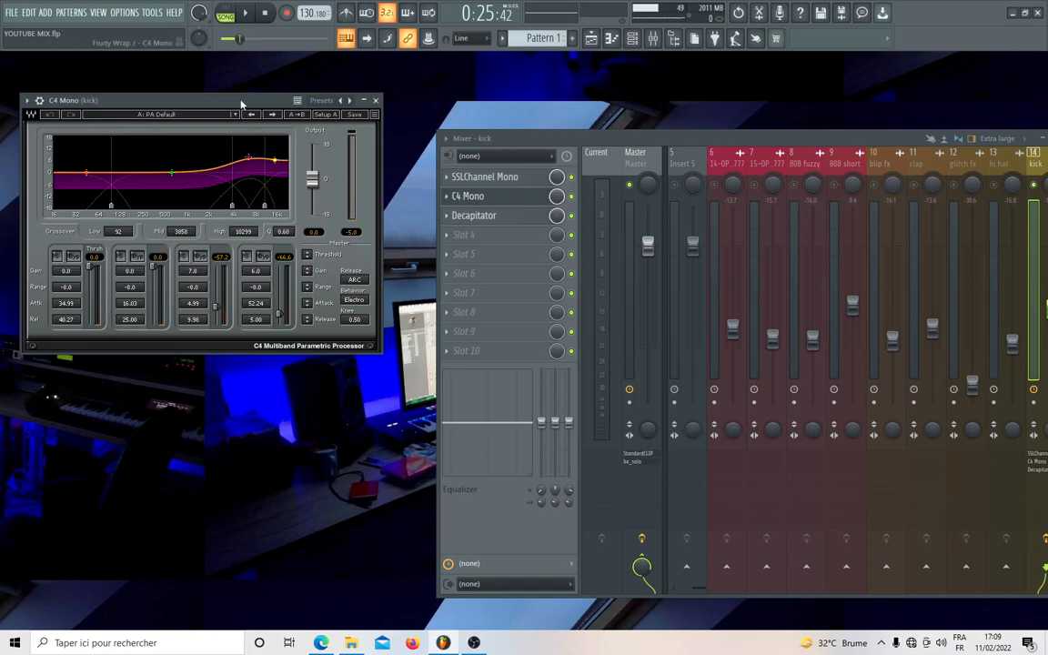
left_click_drag(241, 104, 244, 147)
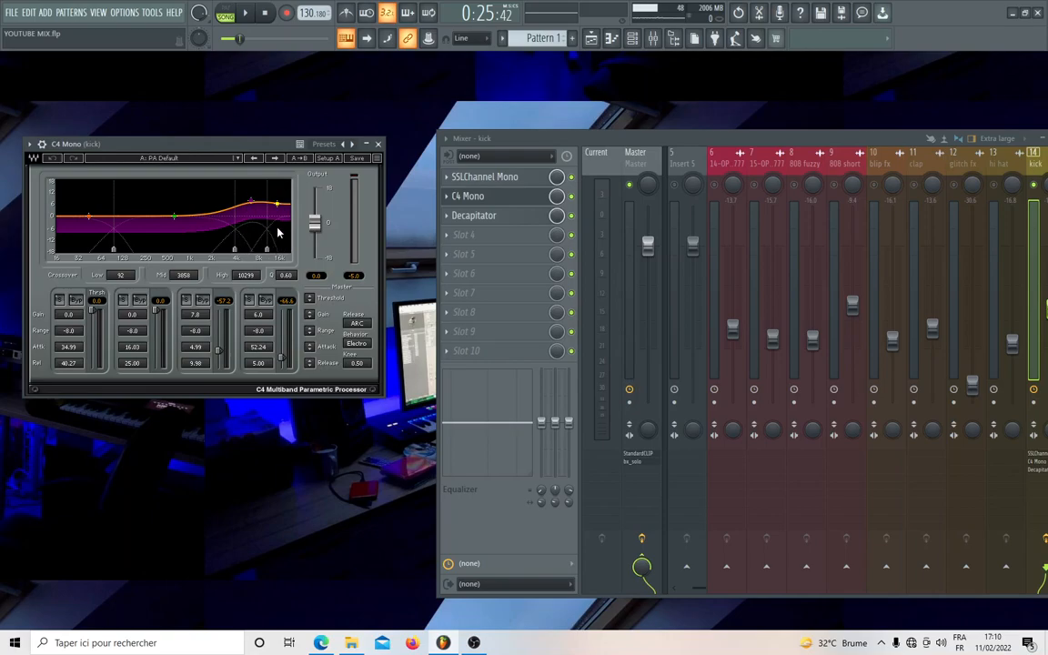
left_click(378, 144)
Open the kick's Decapitator effect and rearrange the mixer and plugin windows side by side.
left_click(476, 223)
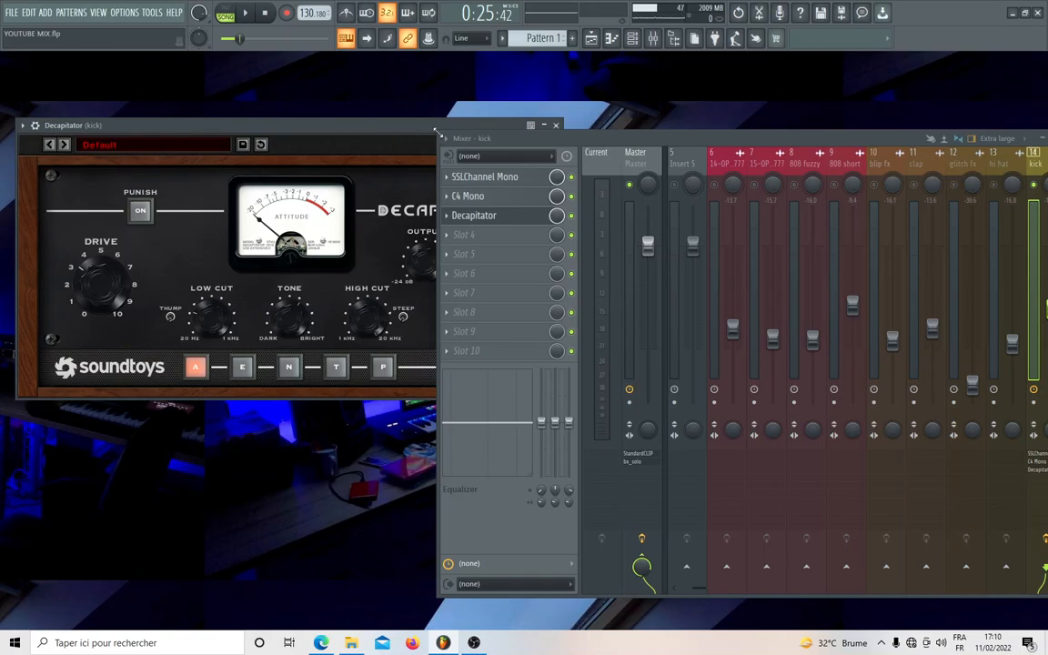
left_click_drag(437, 132, 583, 97)
left_click_drag(698, 108, 676, 99)
left_click_drag(428, 129, 412, 98)
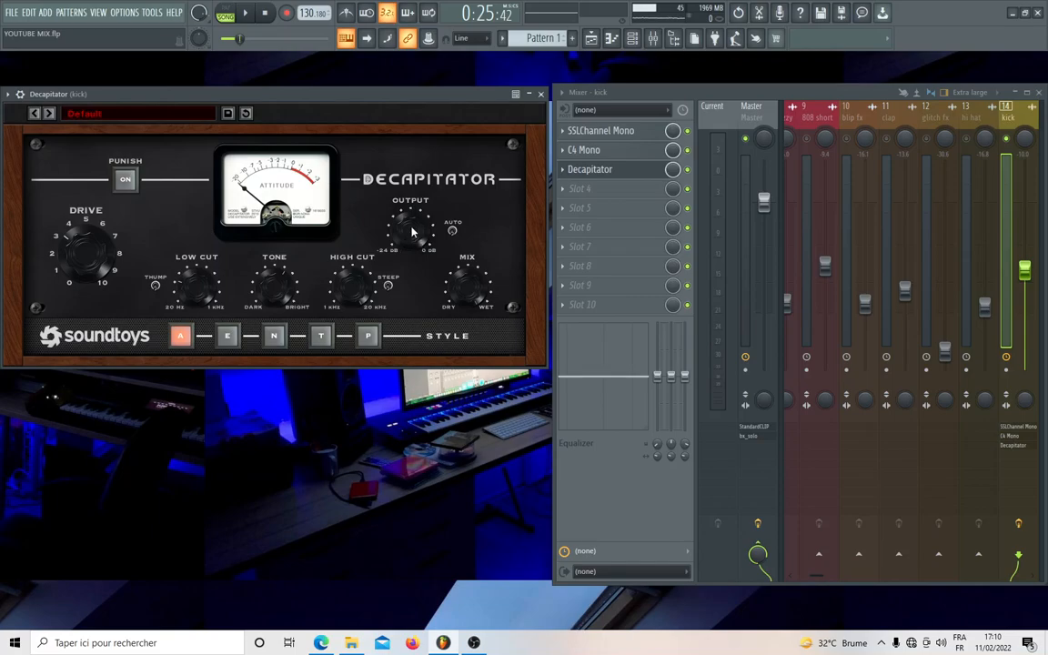
Check the Decapitator's Auto output switch and Low Cut control, and play back the soloed kick.
left_click(454, 232)
left_click(453, 231)
left_click_drag(192, 289, 188, 284)
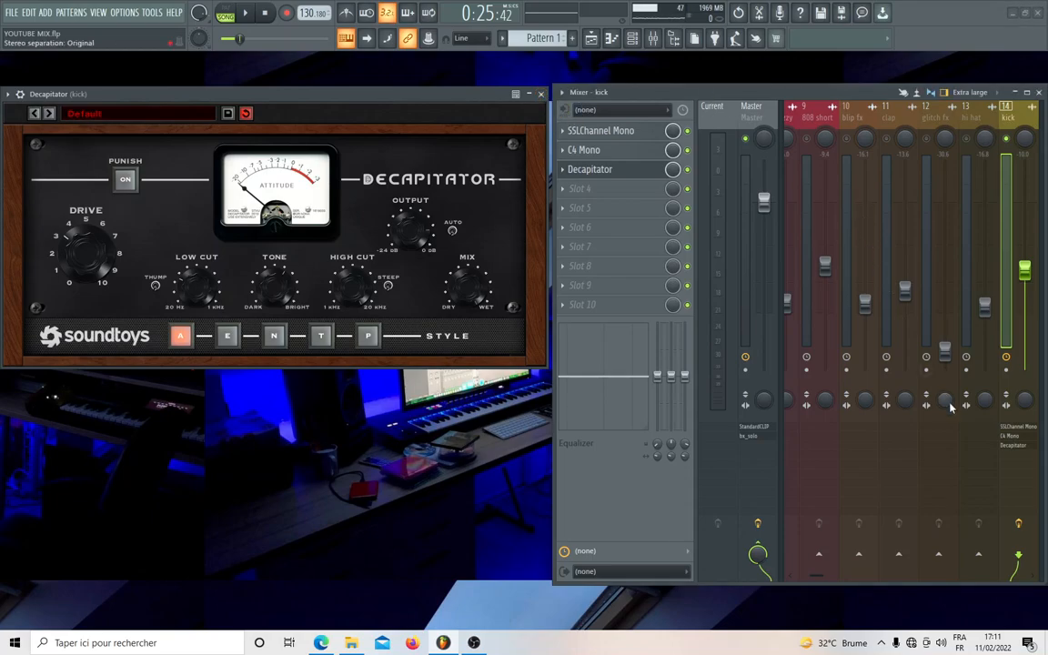
key("space")
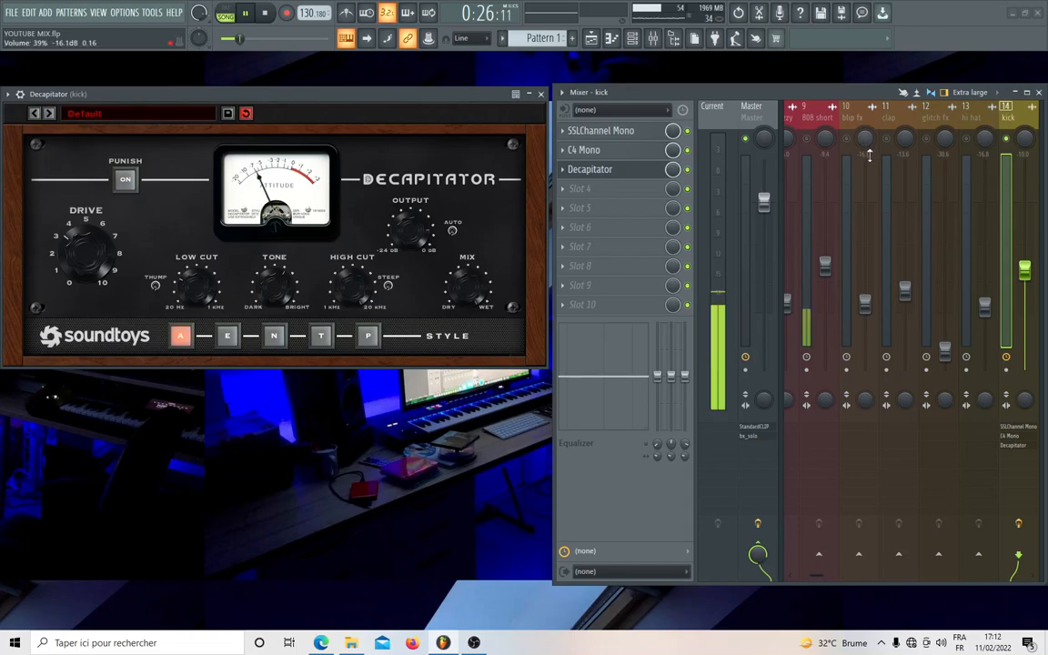
Compare the full mix with the kick's effects chain bypassed and enabled, leaving the chain bypassed.
left_click(1021, 525)
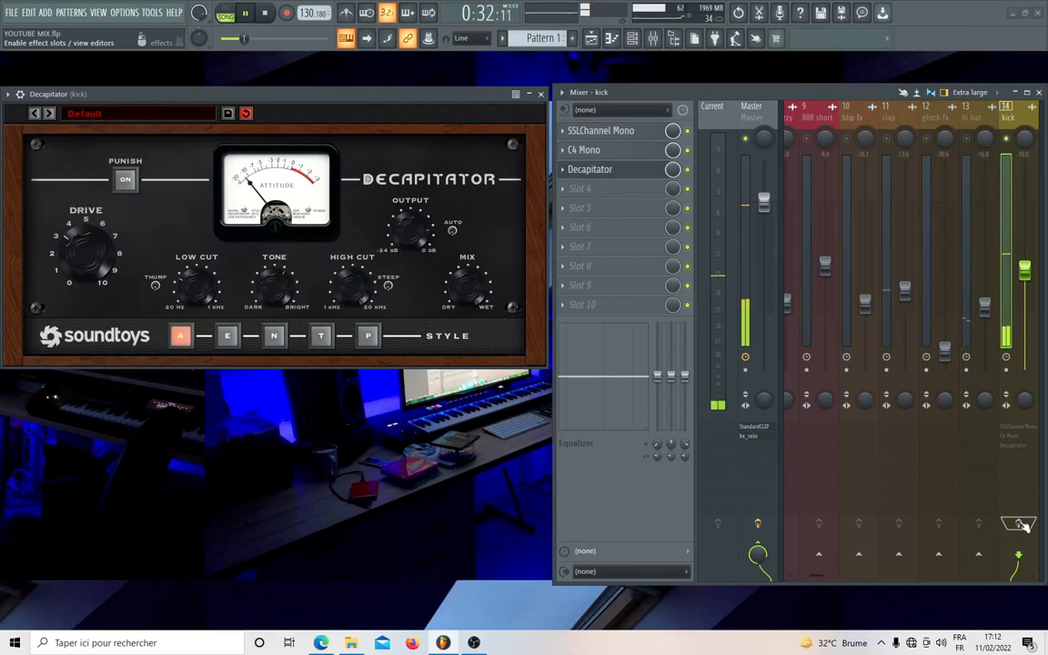
left_click(1021, 525)
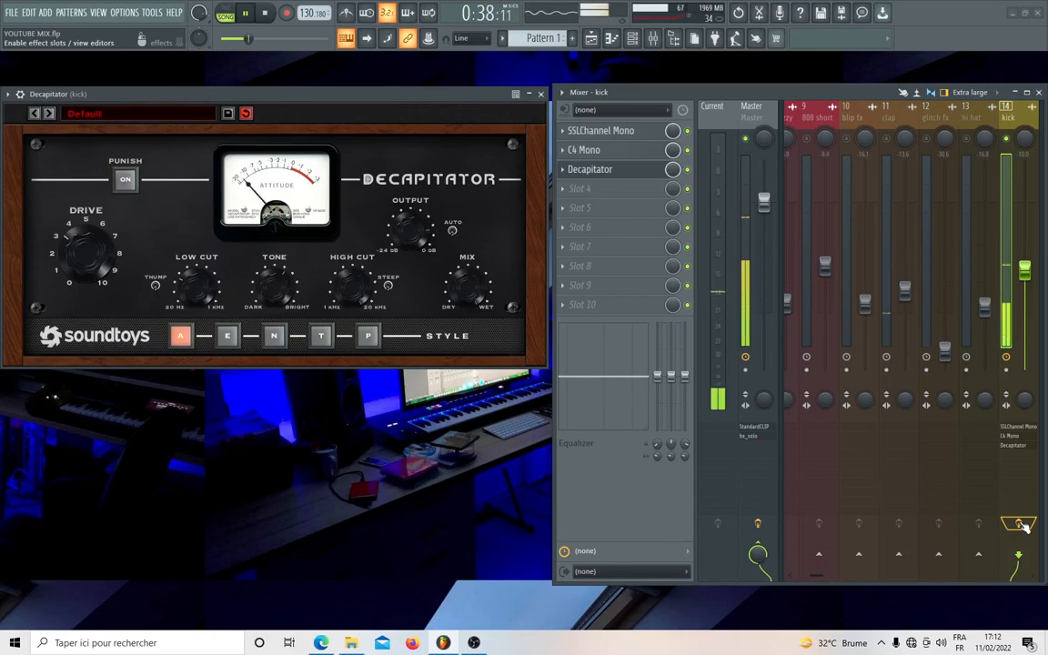
left_click(1021, 526)
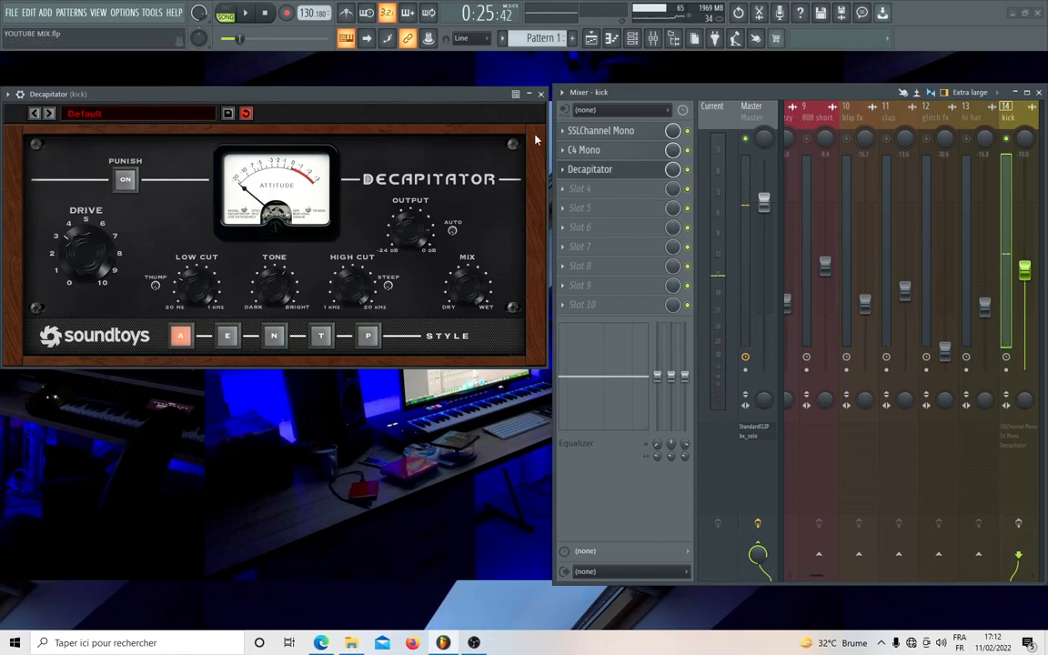
Enlarge the mixer in place of the Decapitator window and play back the mix without the kick's effects.
left_click(540, 93)
left_click_drag(555, 137, 240, 140)
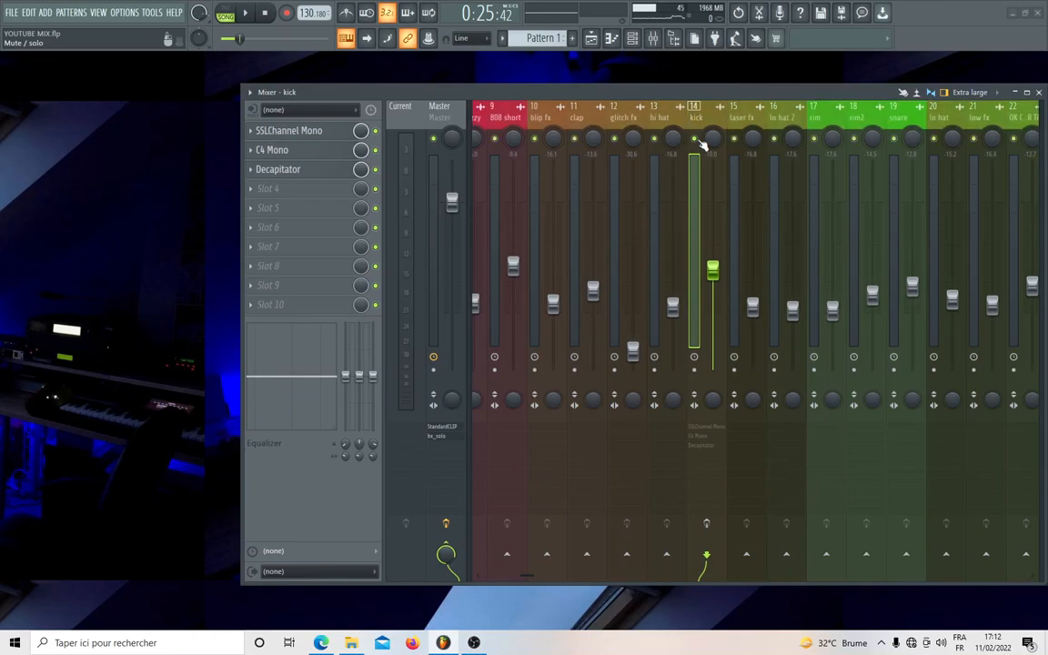
left_click_drag(638, 94, 499, 92)
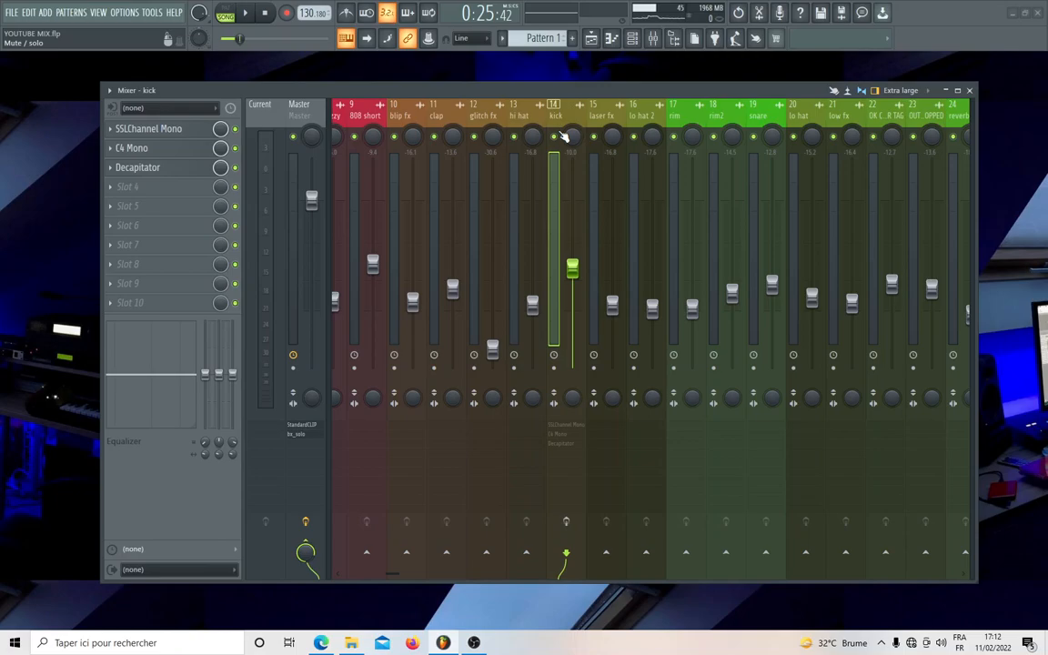
key("space")
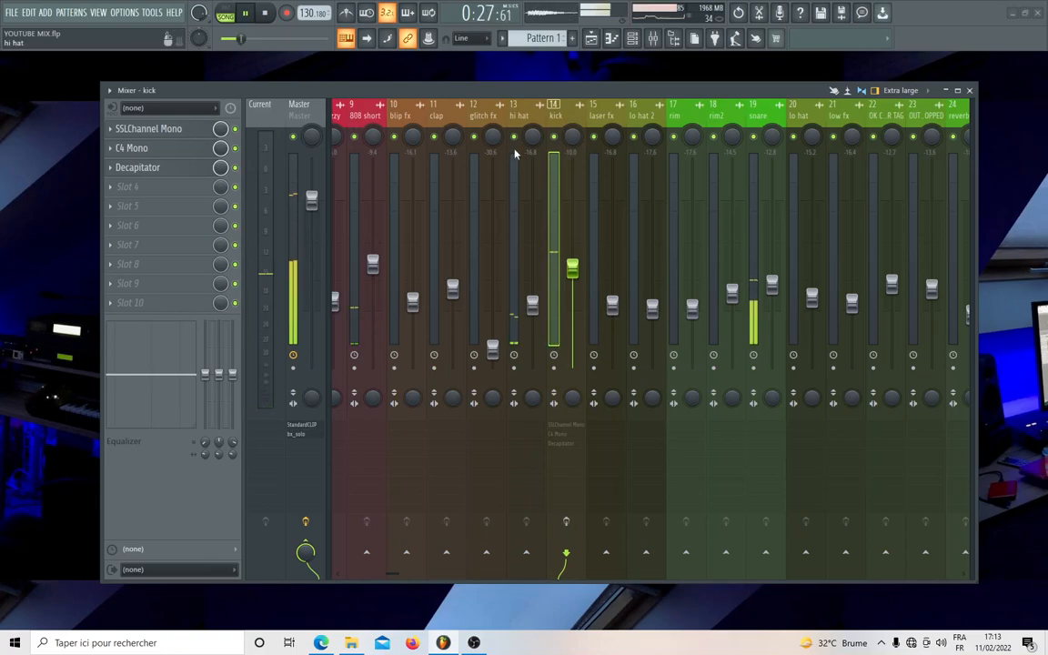
key("space")
Open StandardCLIP from the Master track and arrange its window beside a narrowed mixer.
left_click(300, 112)
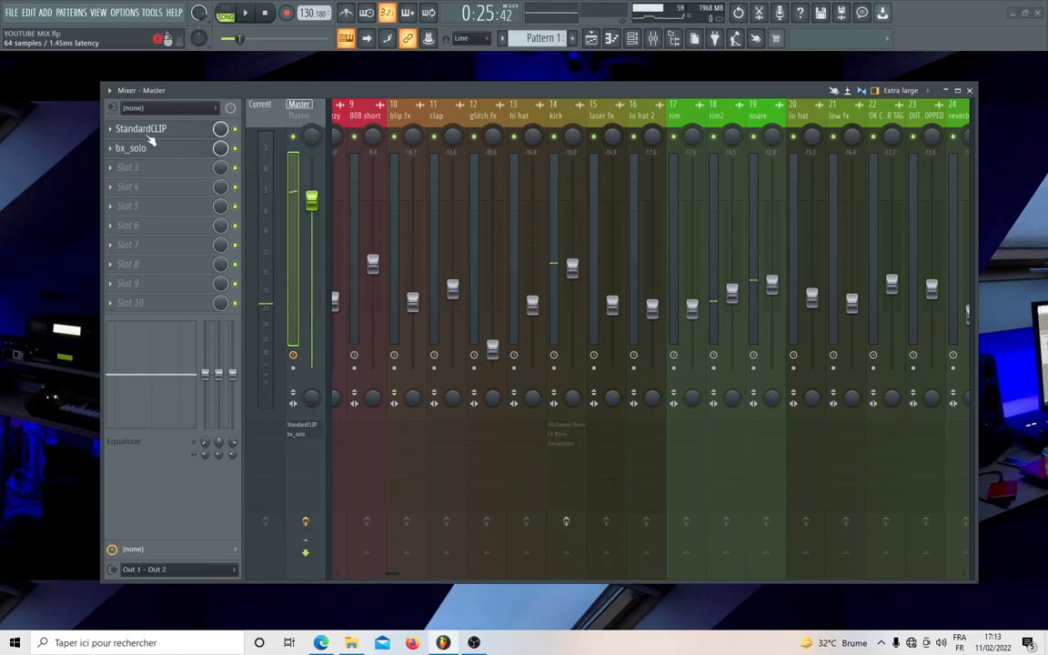
left_click_drag(102, 83, 569, 117)
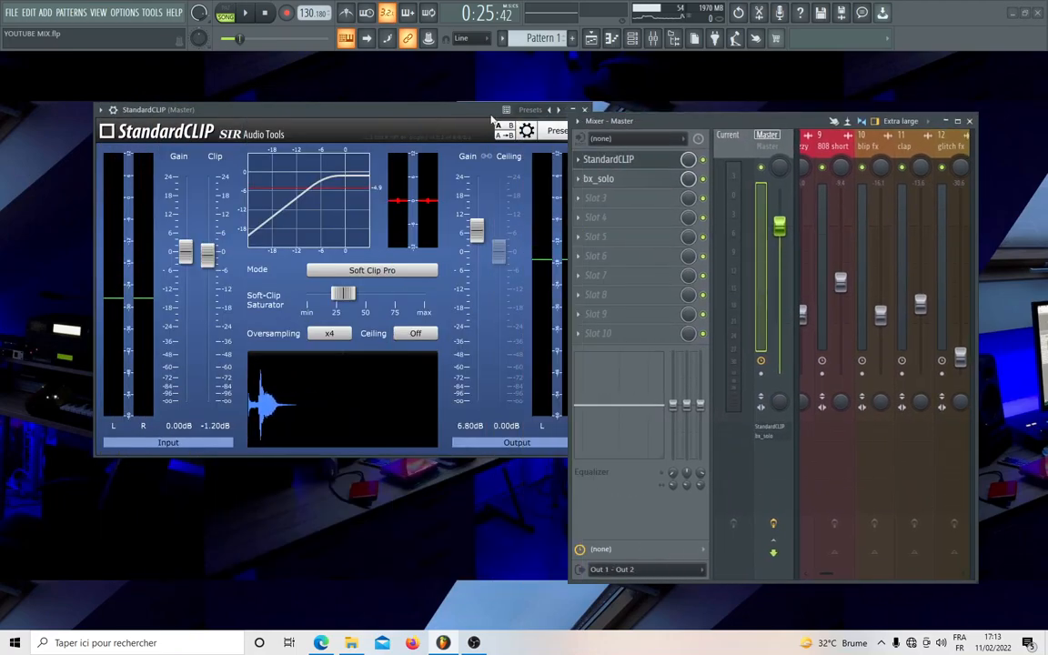
left_click_drag(393, 107, 301, 91)
Compare the playing mix with the Master's StandardCLIP bypassed and enabled, leave it enabled and close its window.
left_click(703, 160)
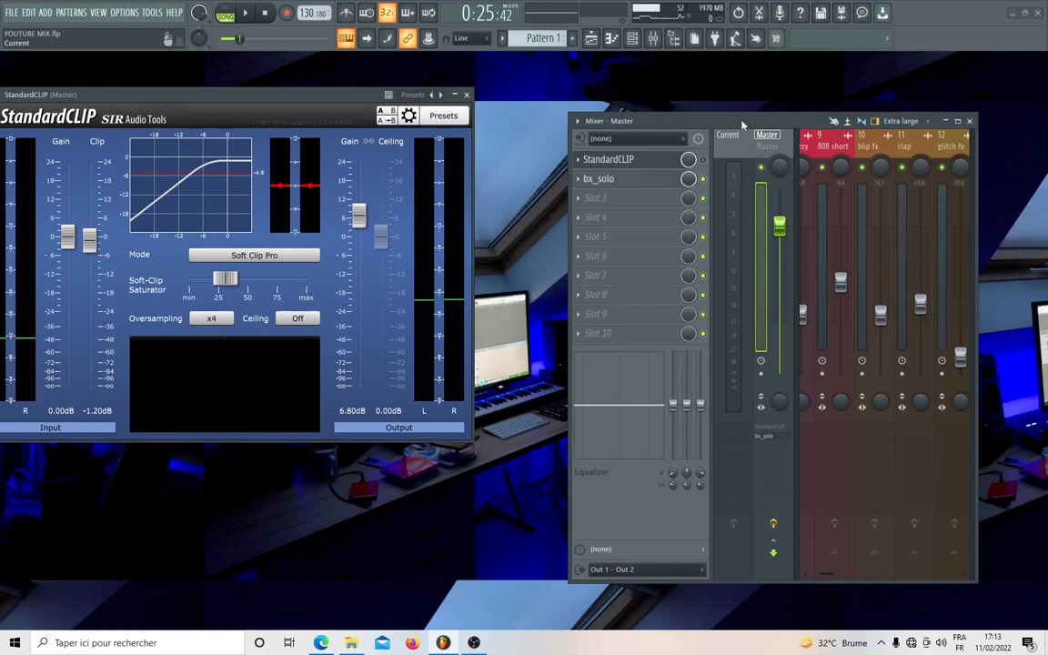
key("space")
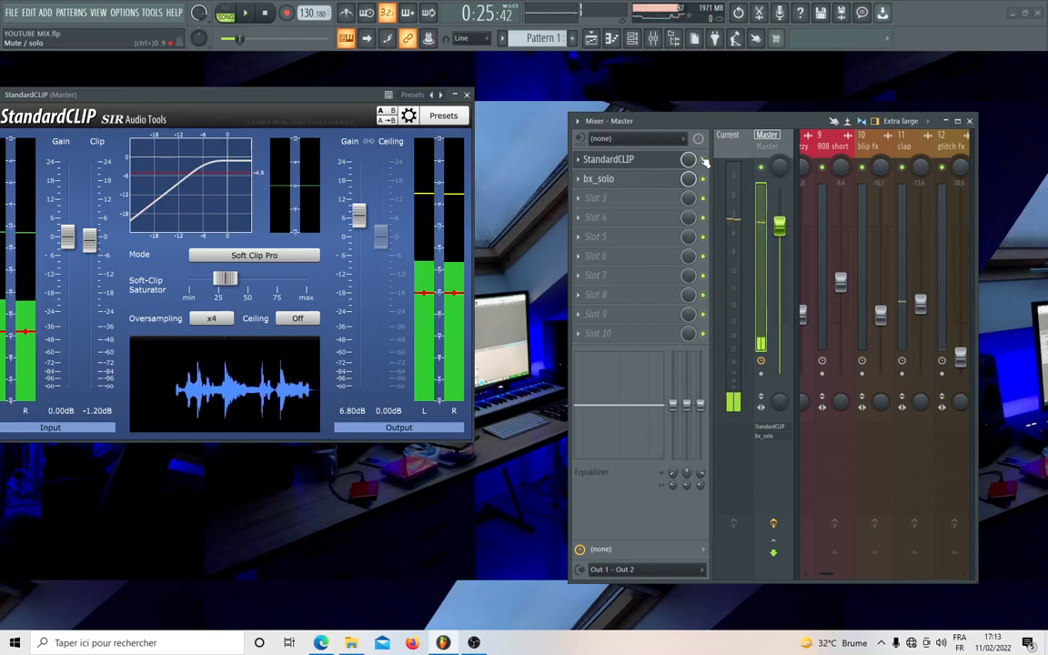
left_click(467, 96)
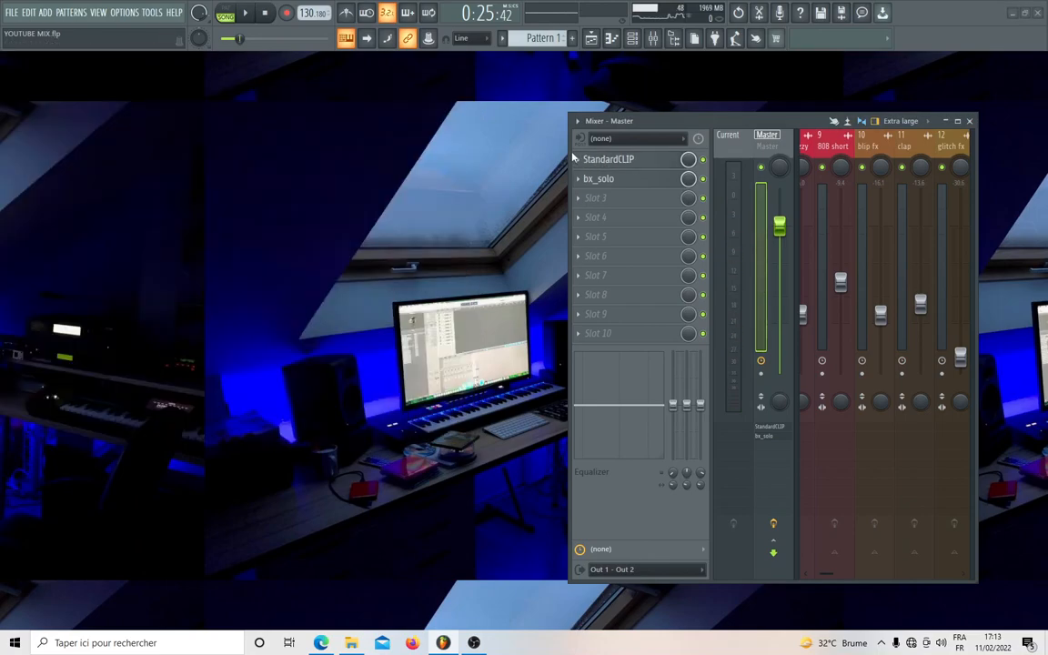
Widen the mixer to show the drum tracks and listen to the mix with the kick's effects bypassed.
left_click_drag(570, 153, 162, 156)
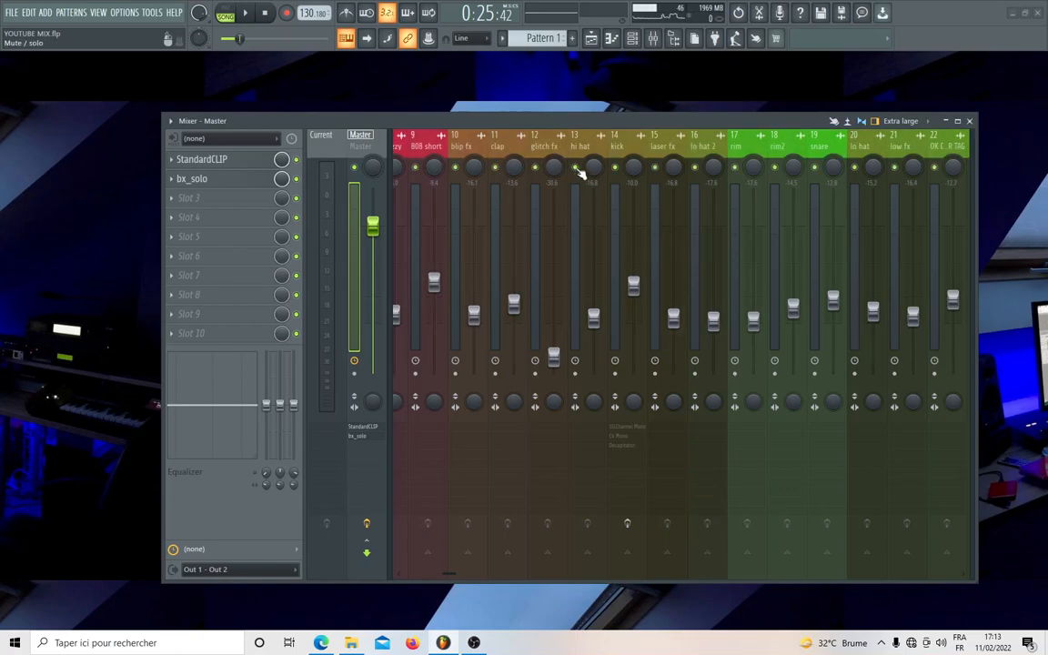
key("space")
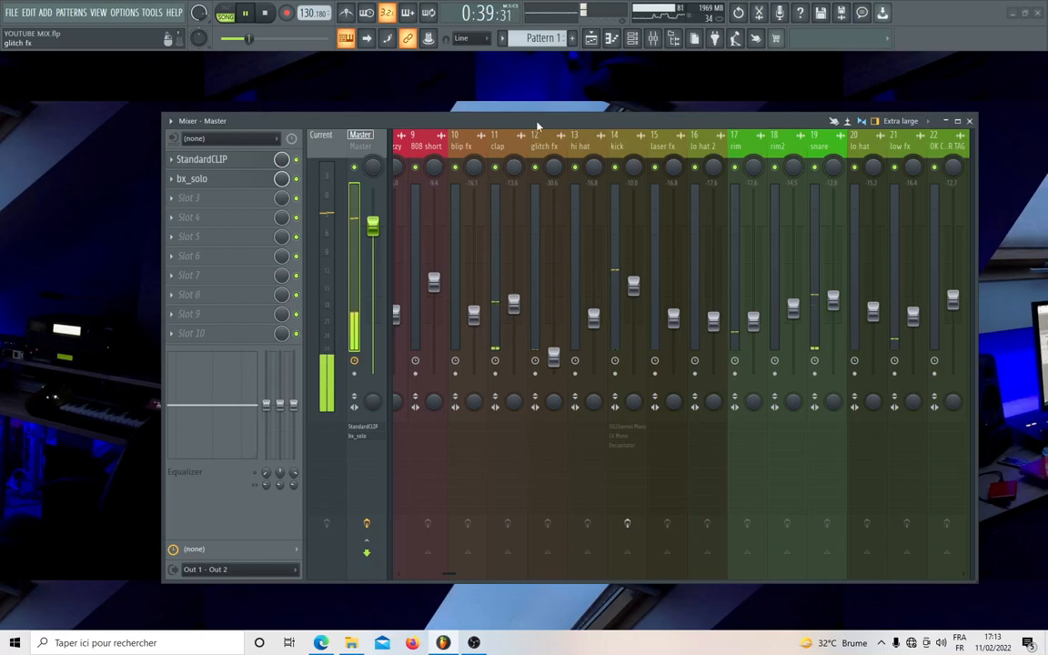
key("space")
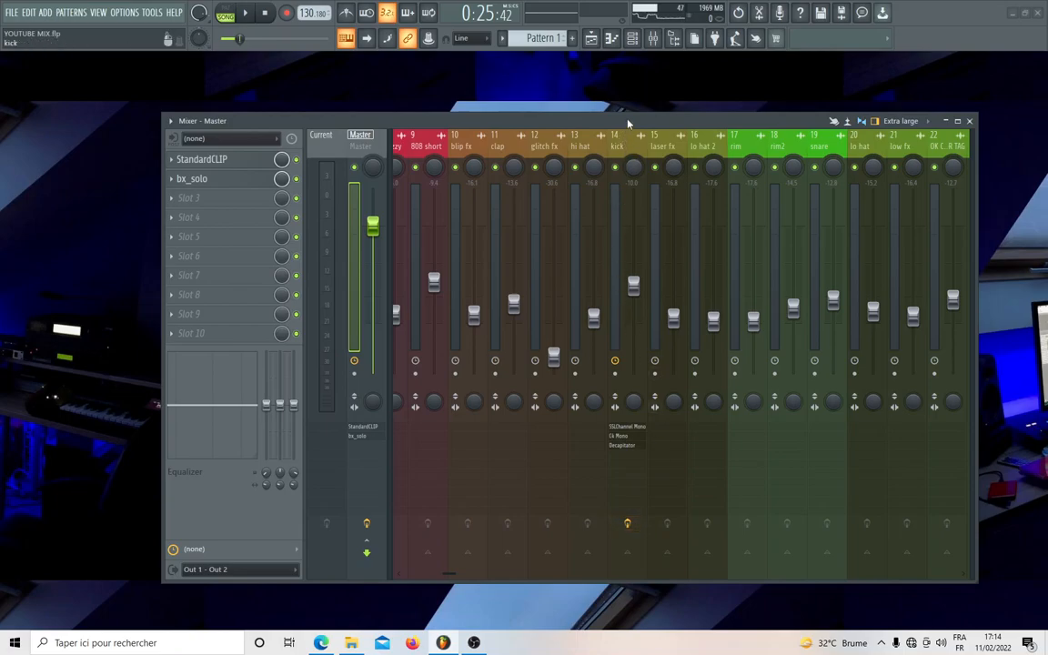
Play back the mix with the kick's effects chain enabled and check the levels from the first insert tracks to the kick.
key("space")
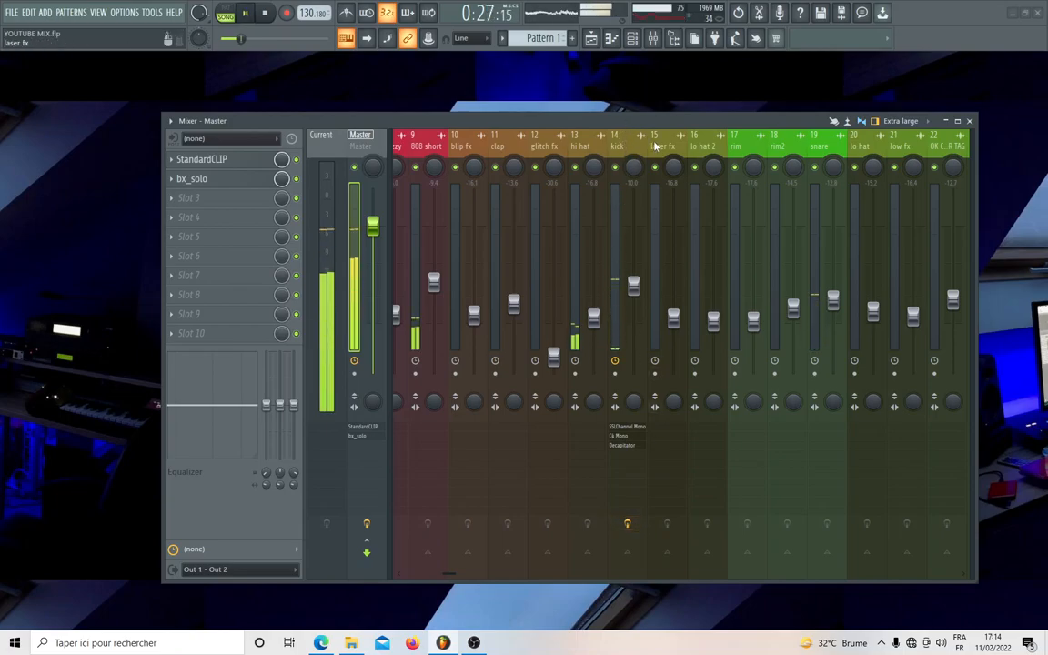
scroll(655, 146, "up", 2)
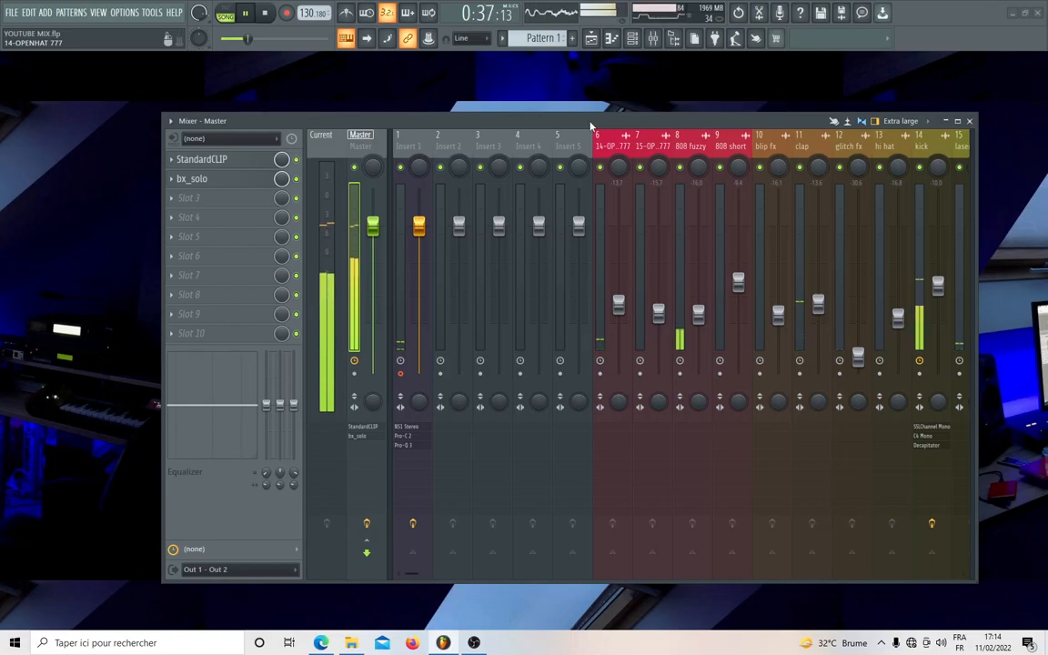
key("space")
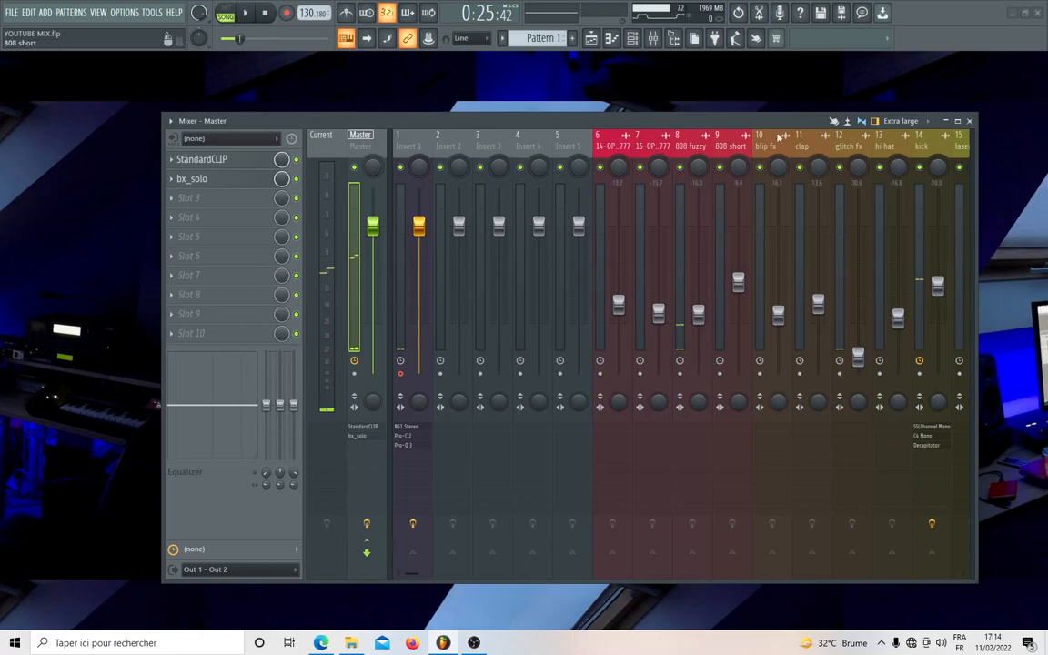